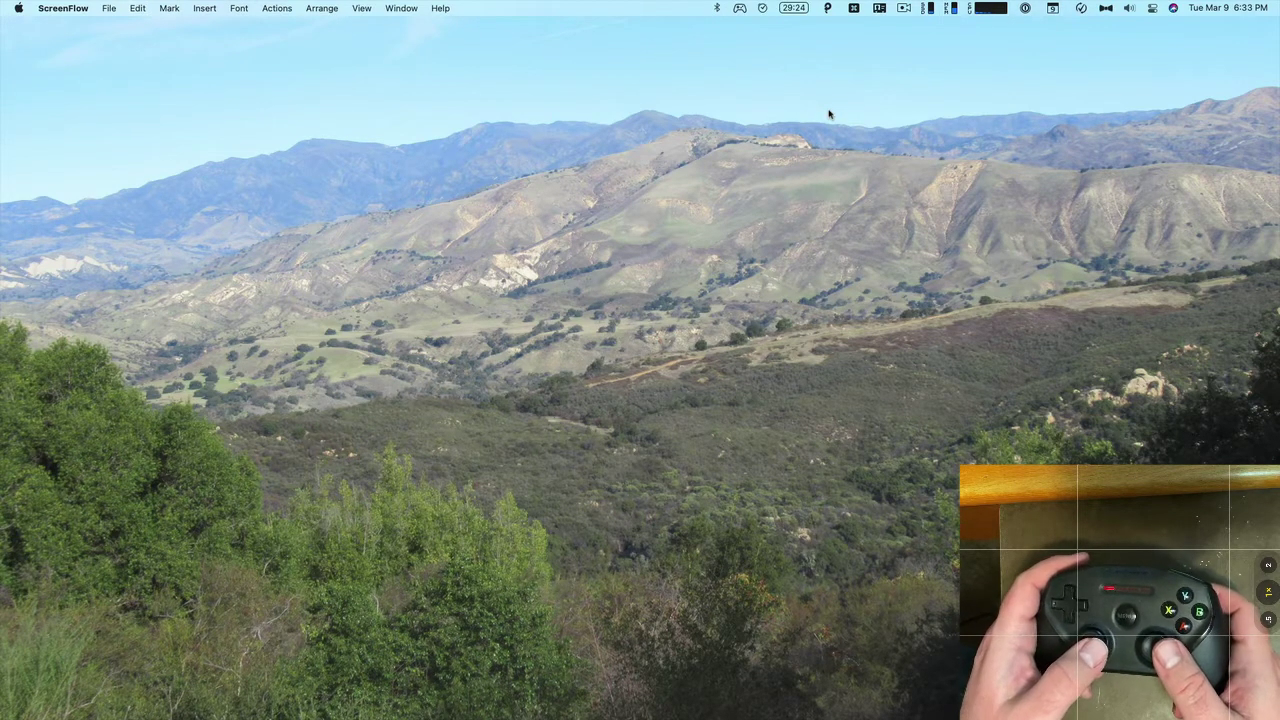
# Step: Open Controlly's mappings window via the menu-bar icon's Open Controlly item
pyautogui.click(739, 8)
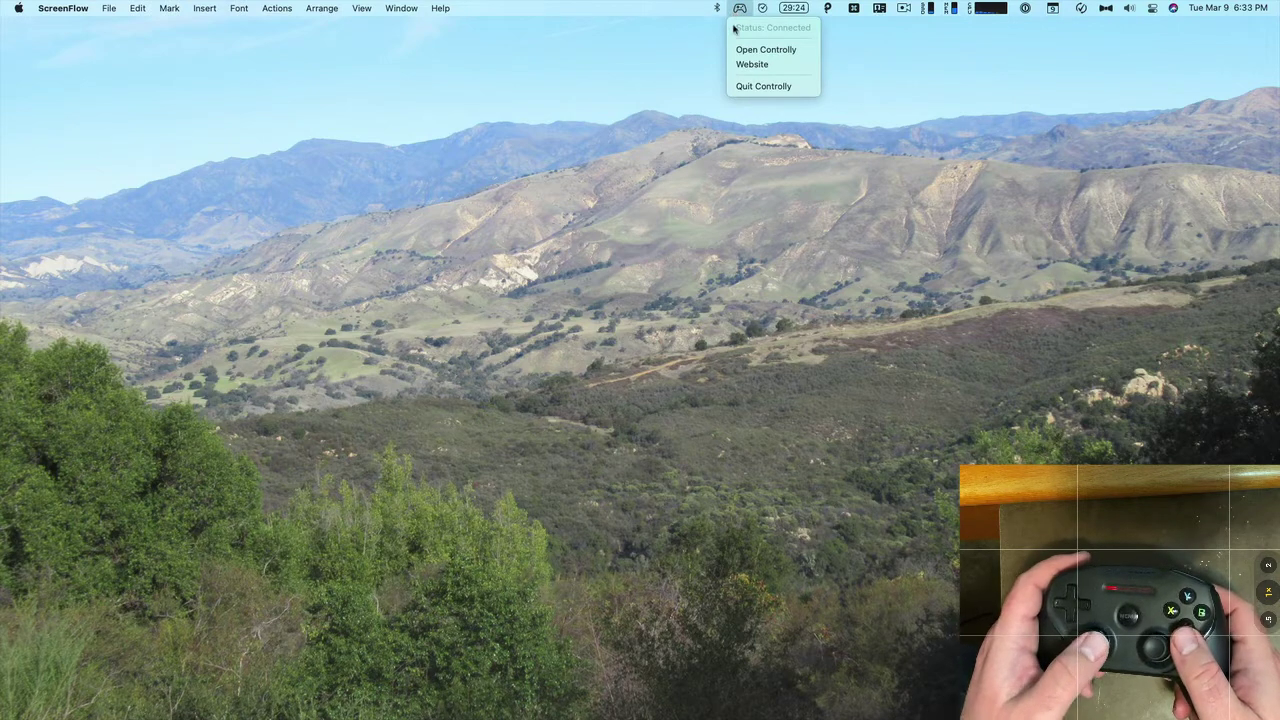
pyautogui.click(734, 56)
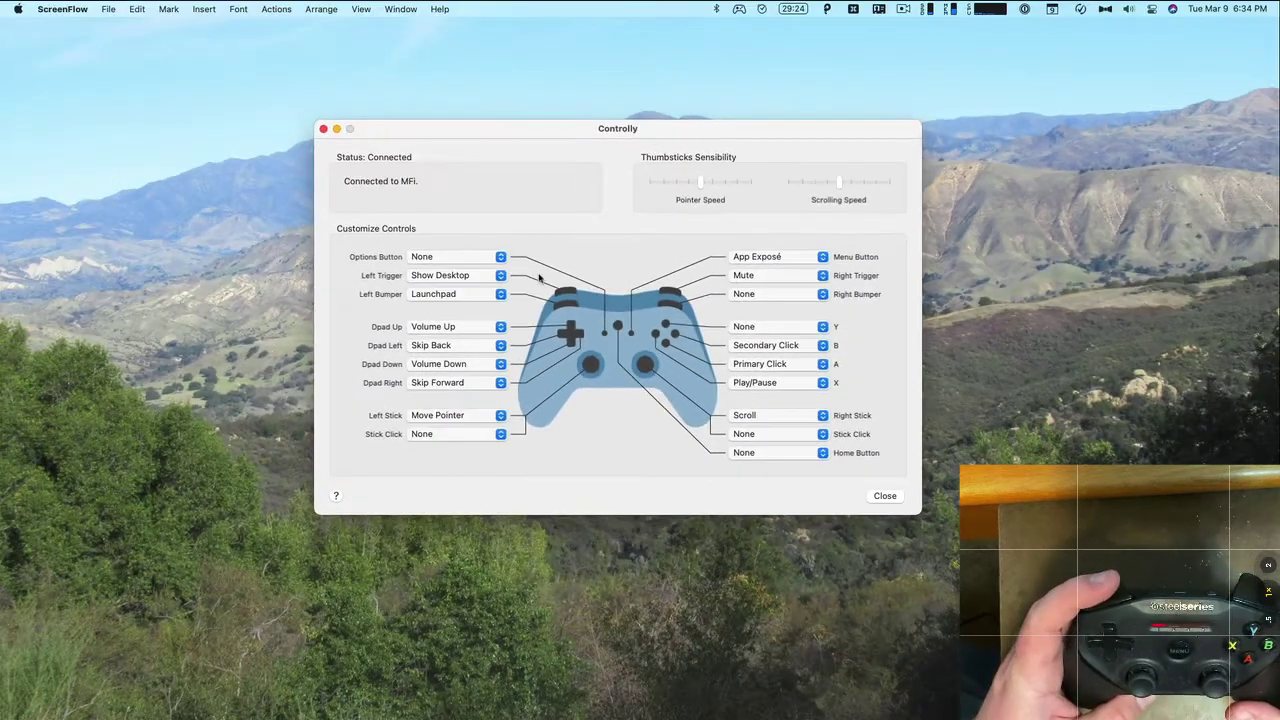
# Step: Test the Launchpad (F4) and Mute mappings, then open the Right Bumper action list
pyautogui.press('F4')
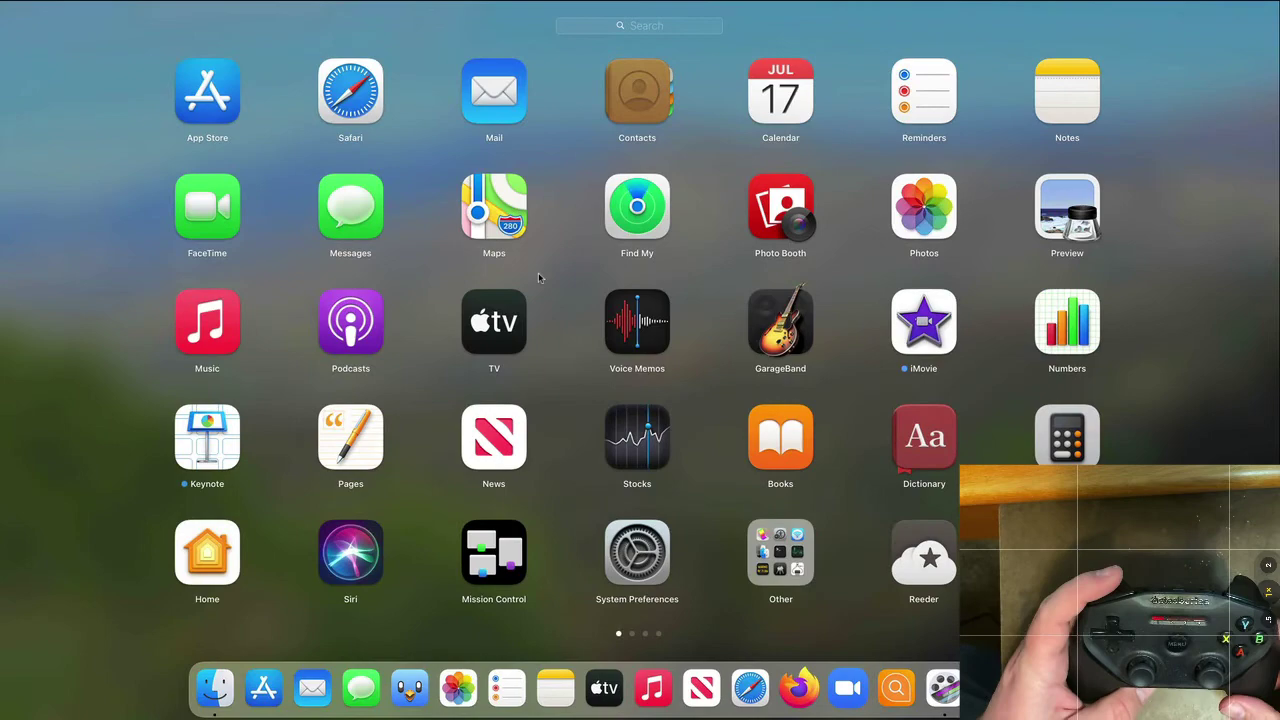
pyautogui.press('F4')
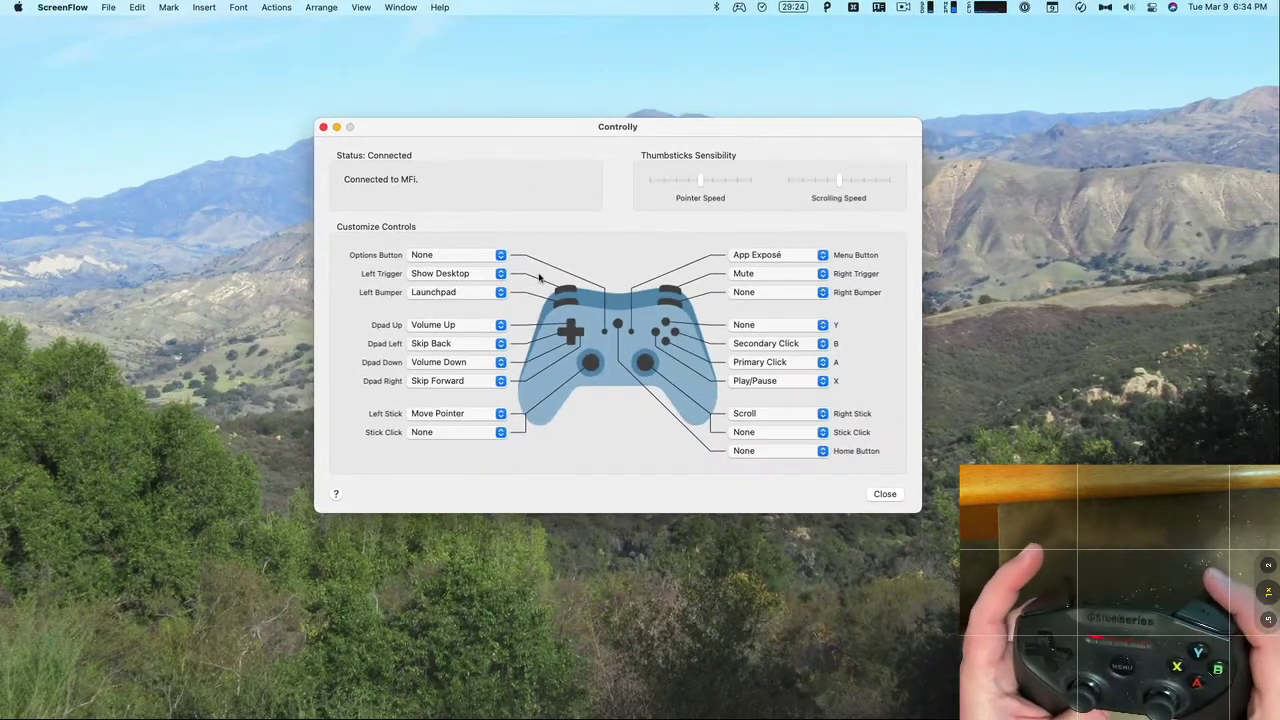
pyautogui.press('XF86AudioMute')
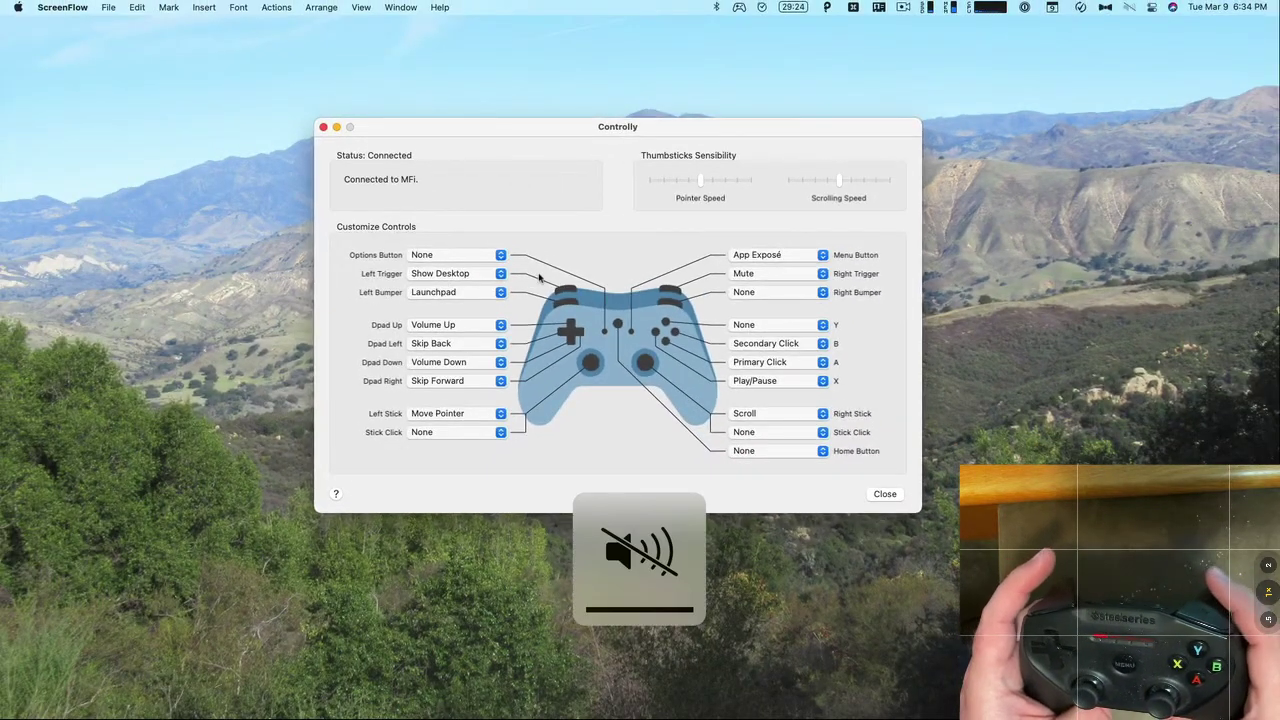
pyautogui.press('XF86AudioMute')
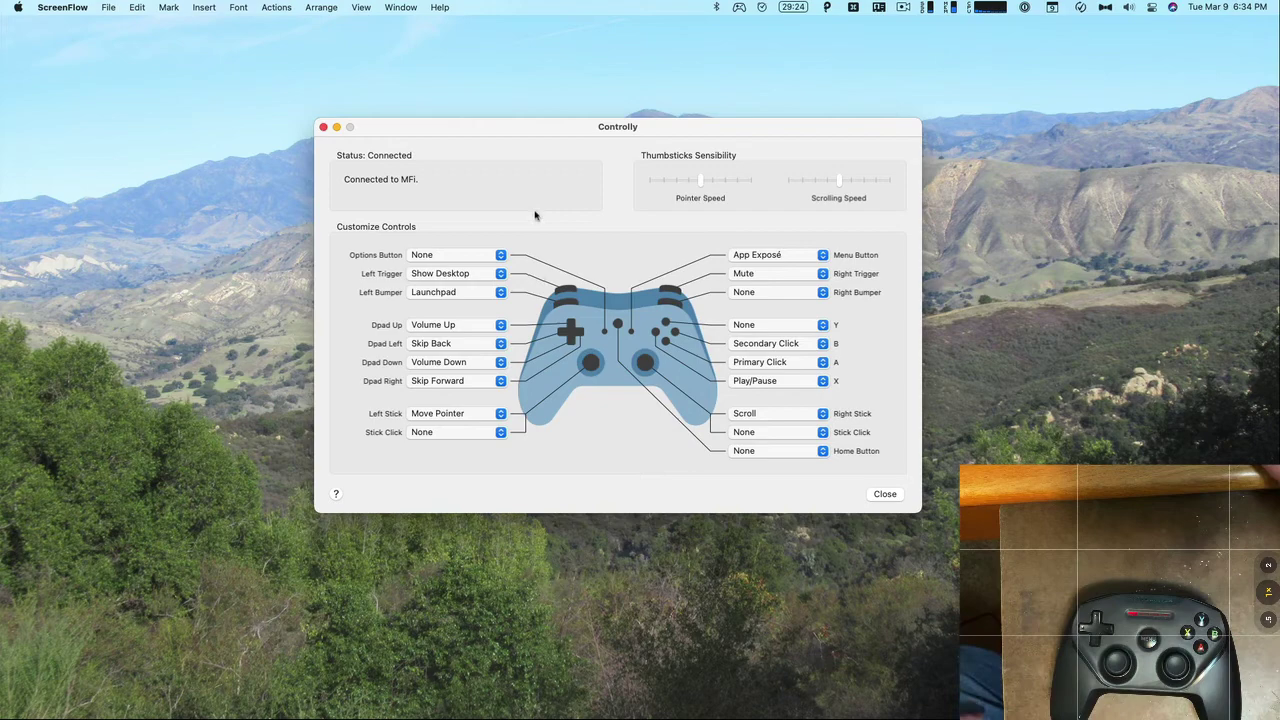
pyautogui.click(751, 294)
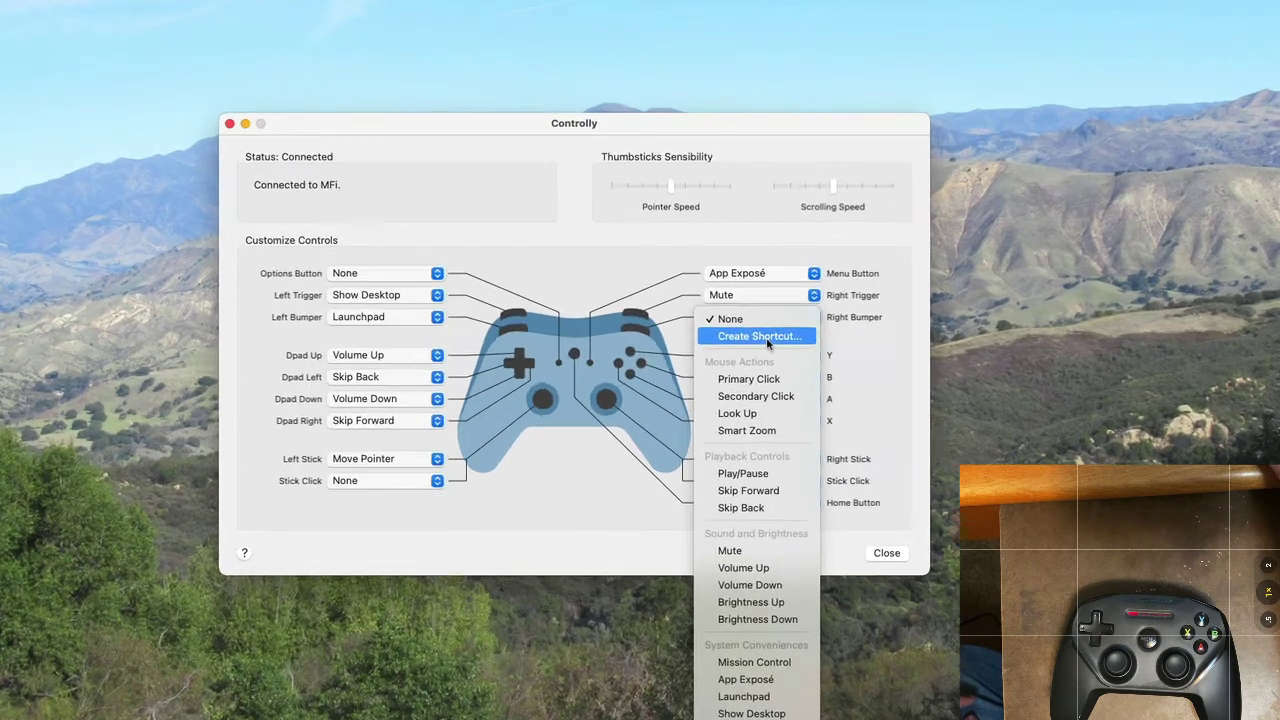
# Step: Give the Right Bumper a Create Shortcut… mapping recorded as the Return key
pyautogui.click(781, 310)
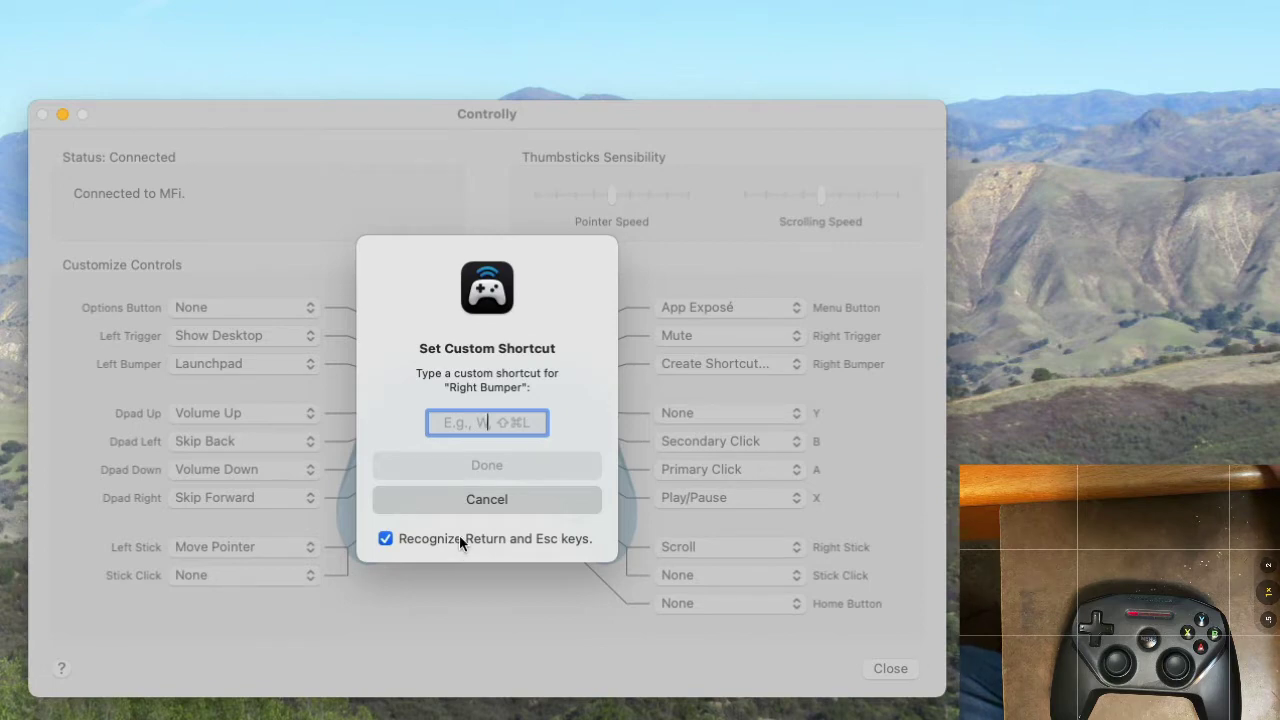
pyautogui.press('Return')
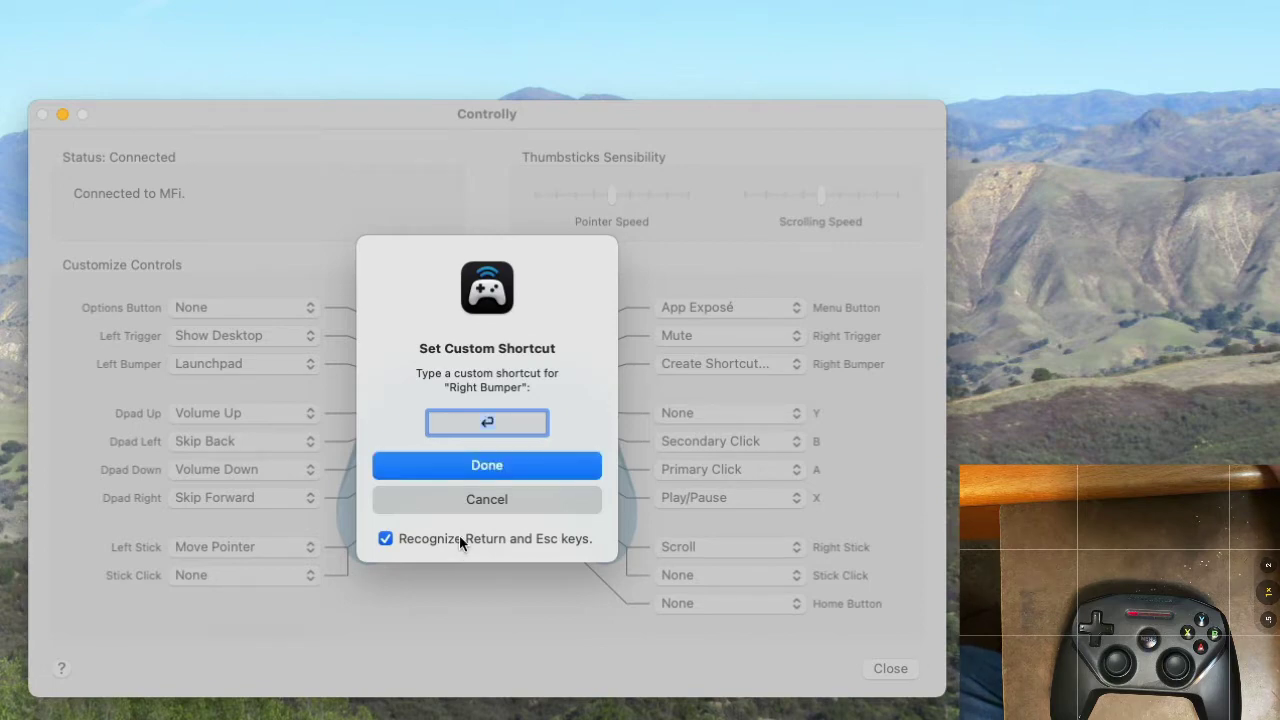
pyautogui.click(497, 466)
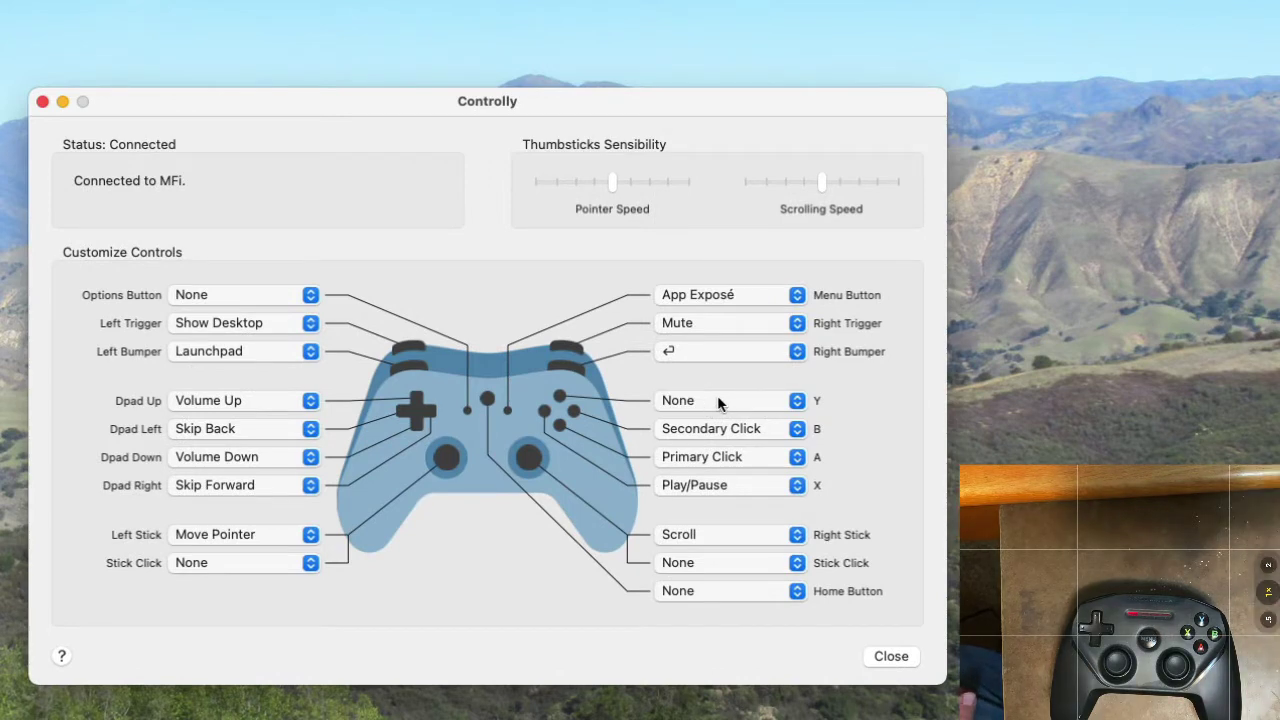
# Step: Give the Y button a Create Shortcut… mapping recorded as ⌘Q
pyautogui.click(717, 399)
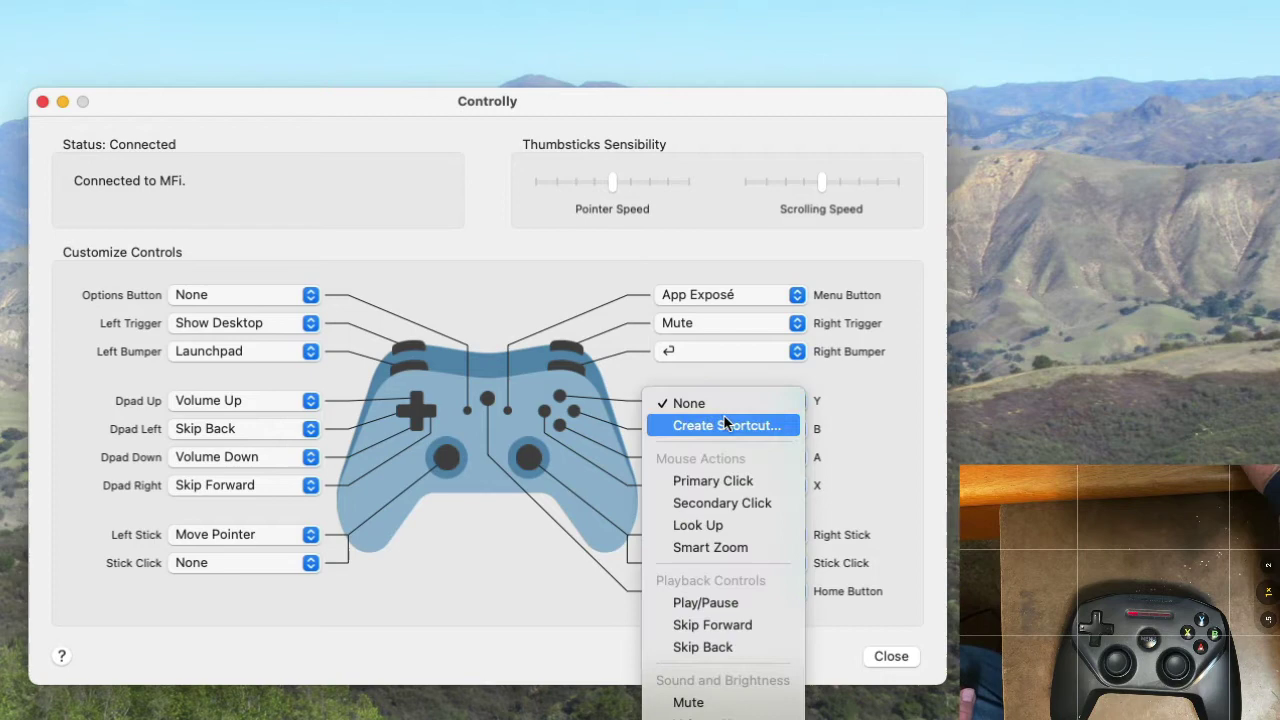
pyautogui.click(719, 426)
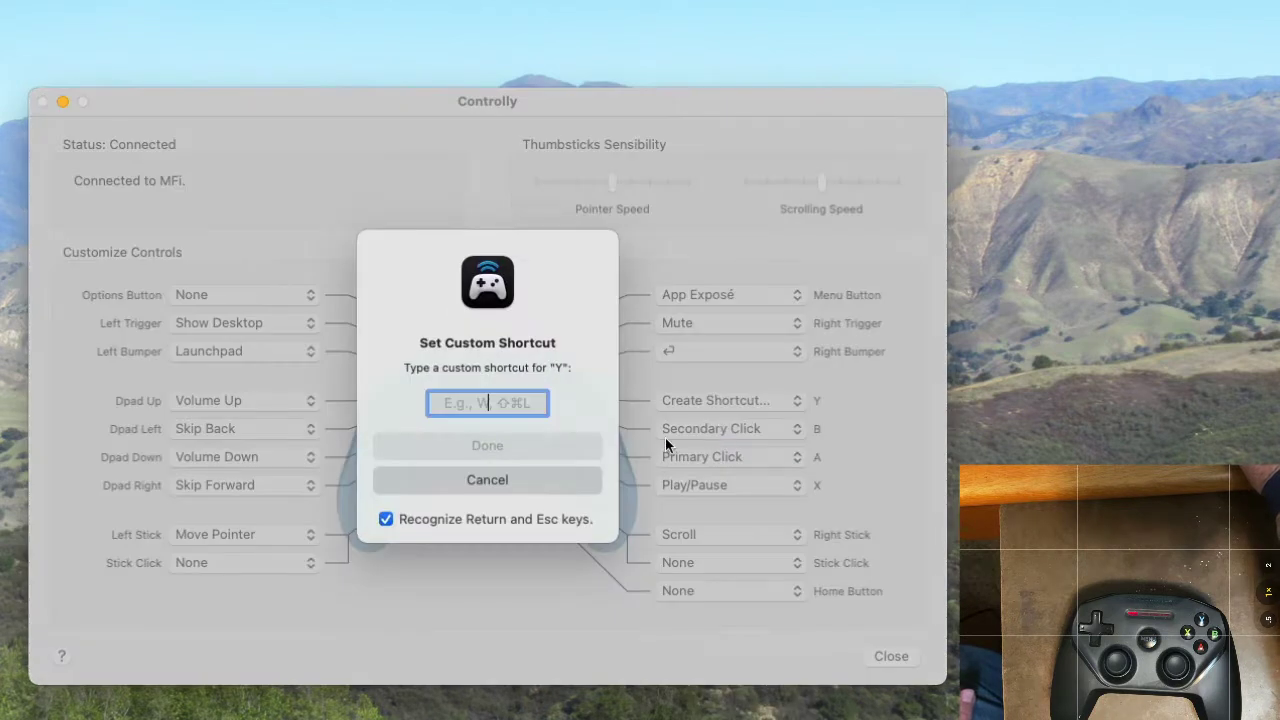
pyautogui.press('super+q')
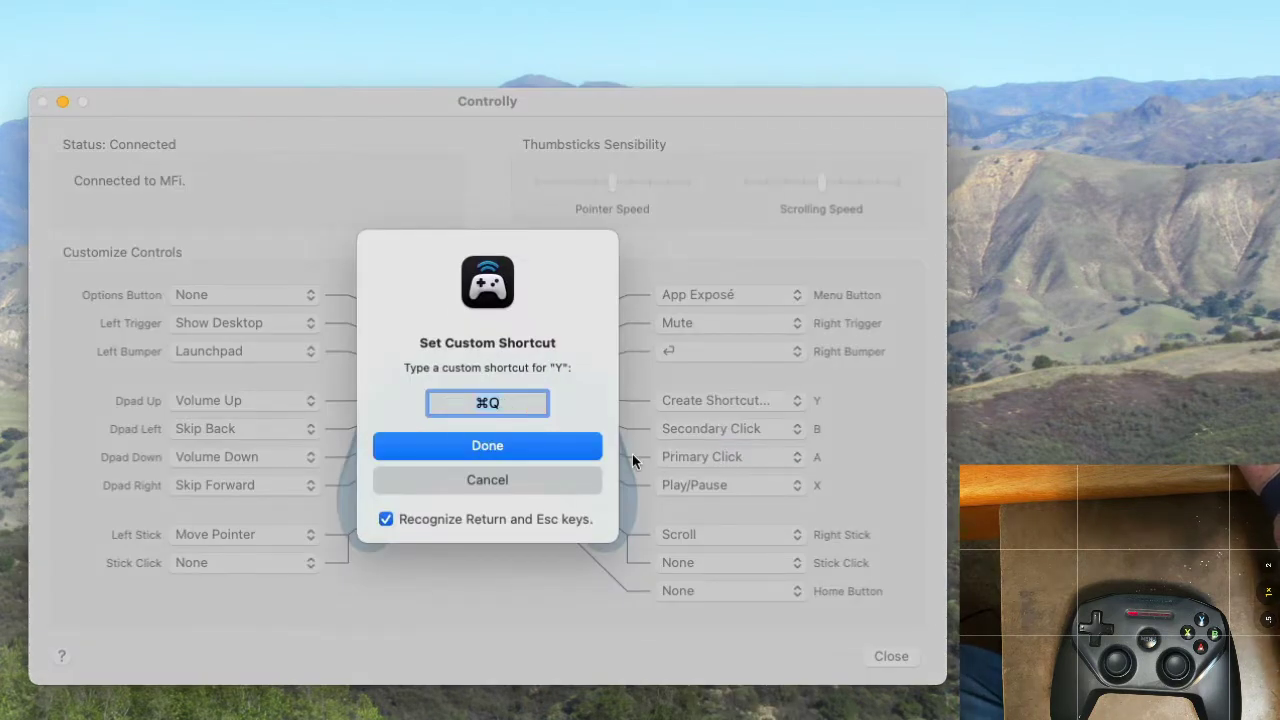
pyautogui.click(505, 450)
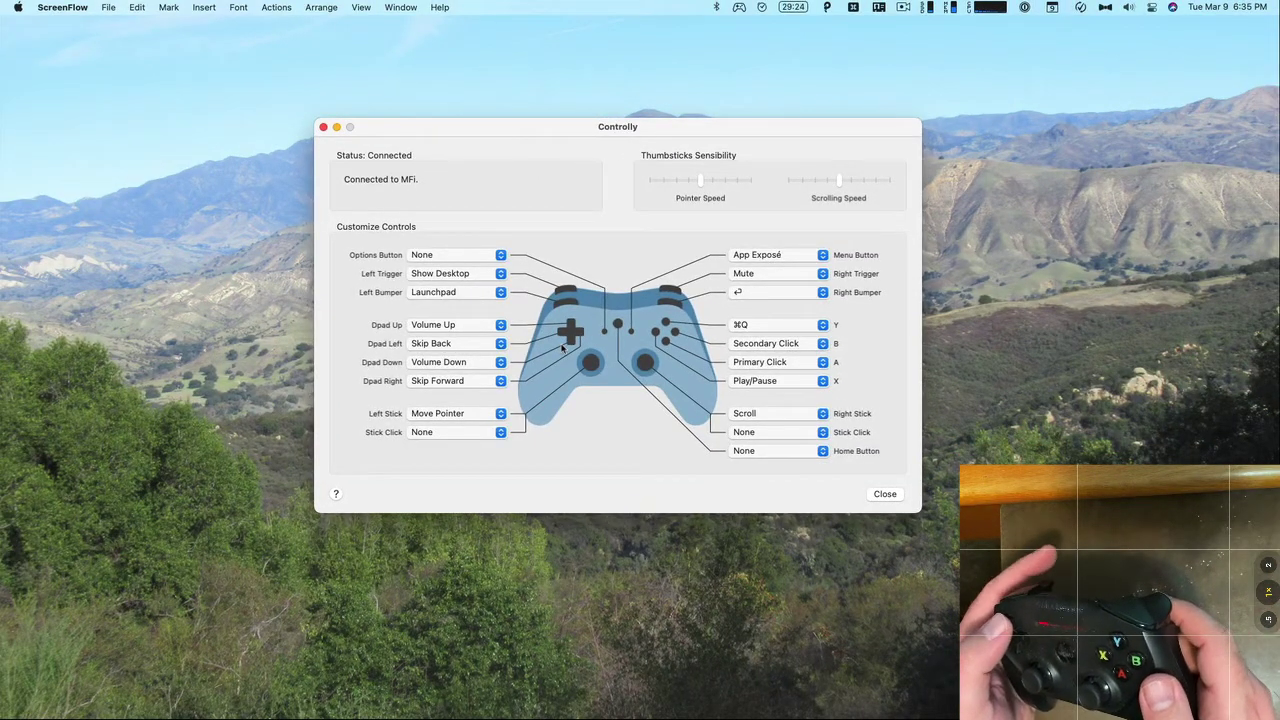
pyautogui.press('XF86AudioRaiseVolume')
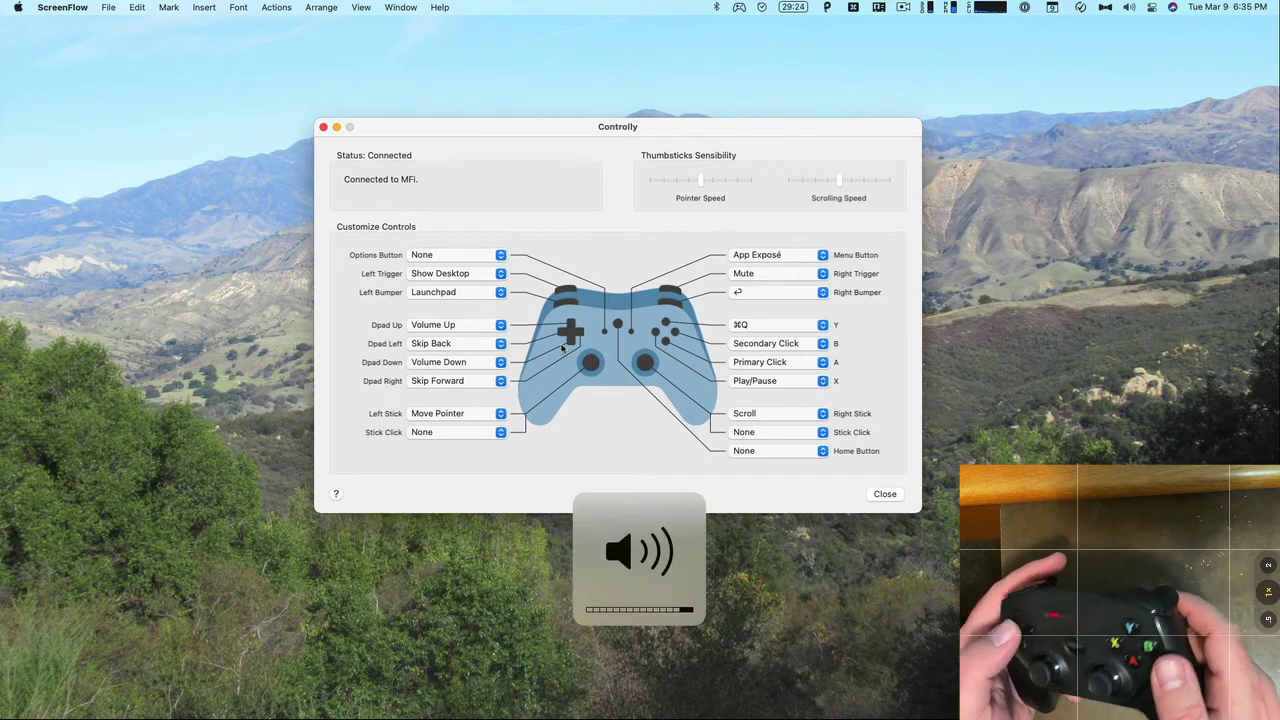
pyautogui.press('XF86AudioPrev')
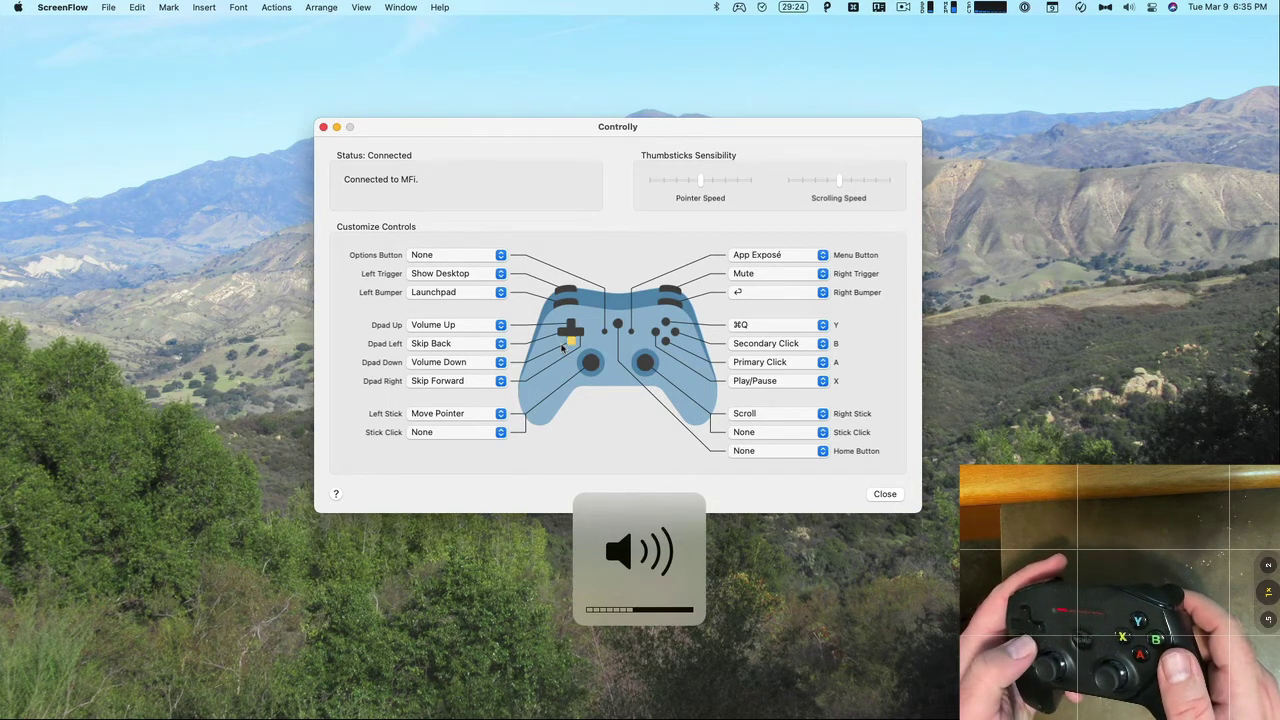
pyautogui.press('XF86AudioRaiseVolume')
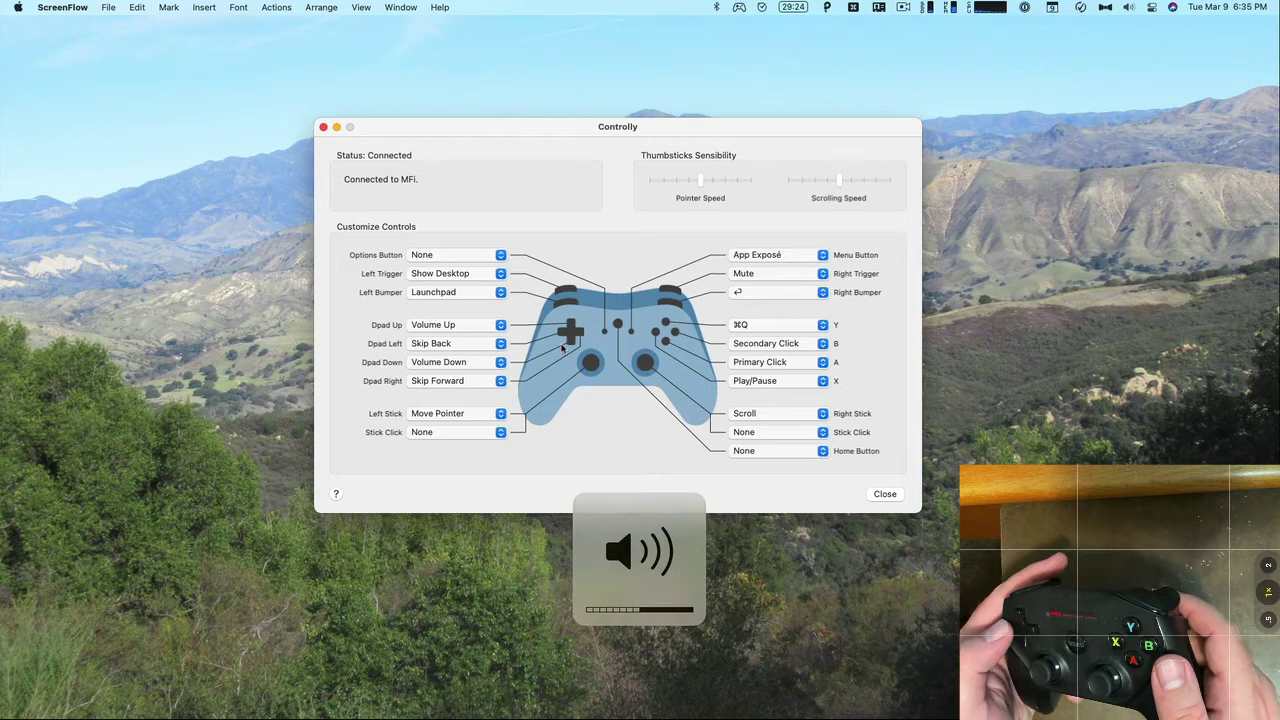
pyautogui.press('XF86AudioNext')
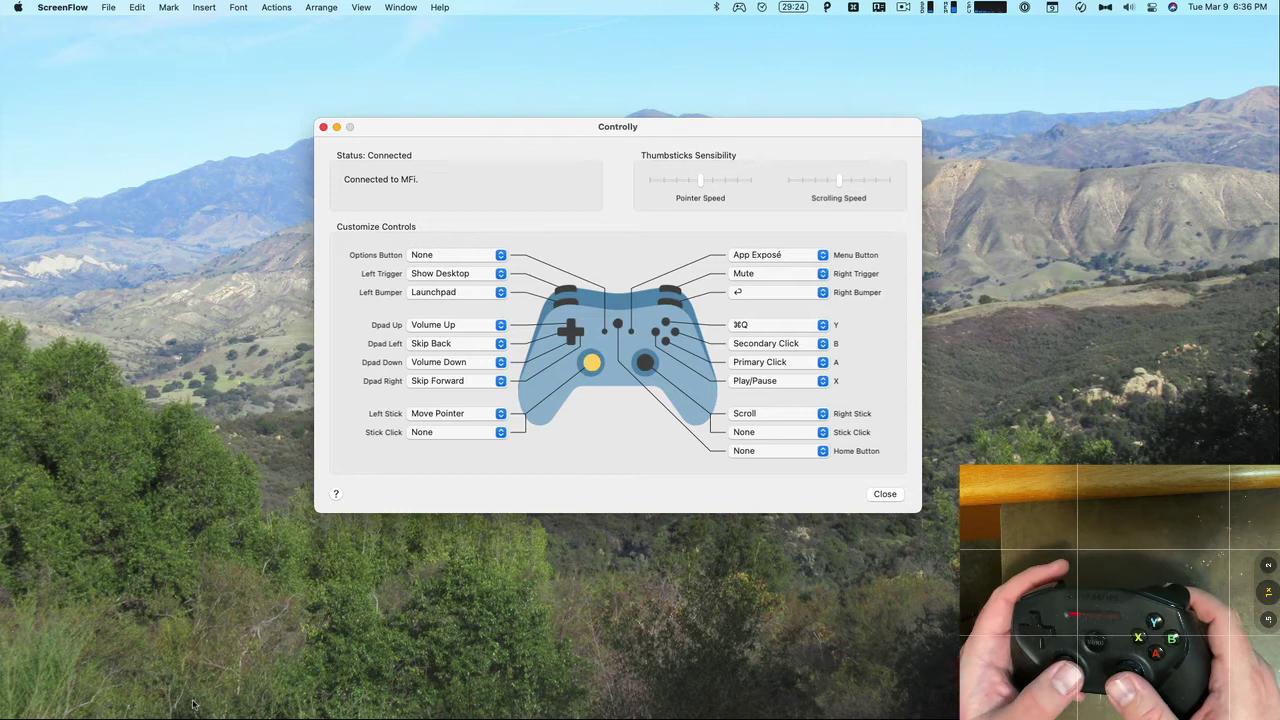
pyautogui.moveTo(320, 703)
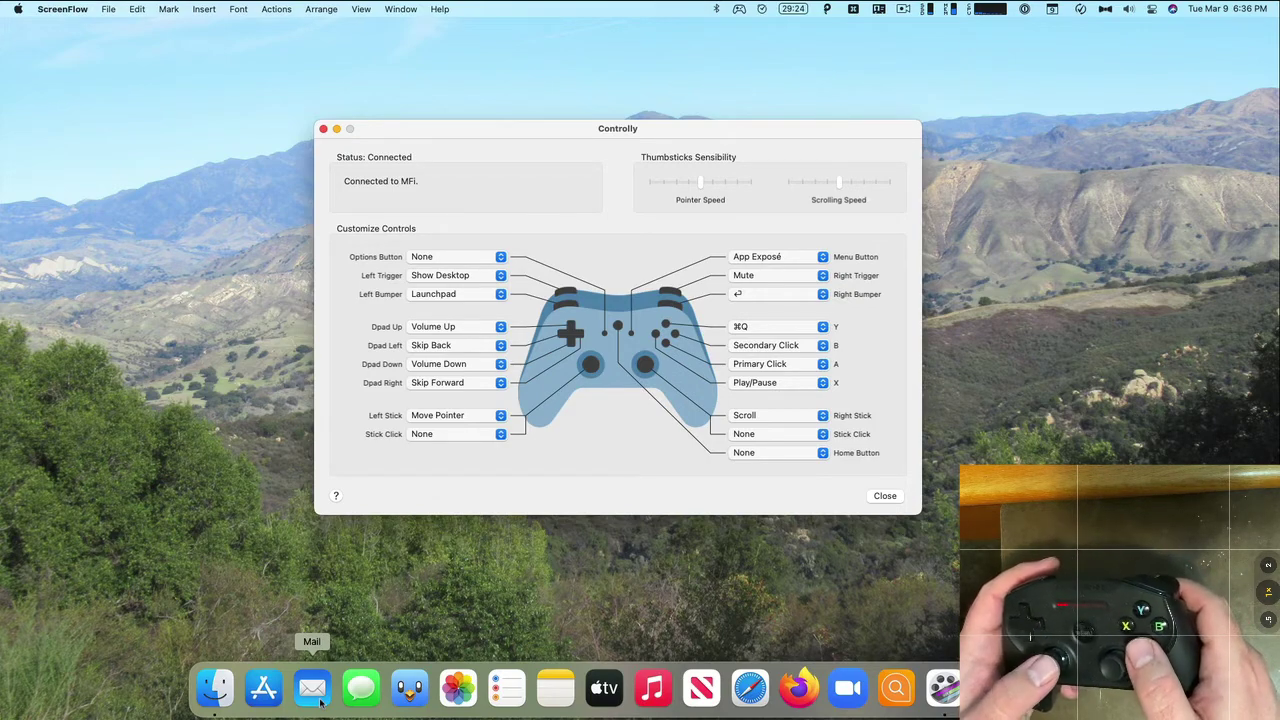
# Step: Open Mail and right-click the selected CapMac newsletter headline and subtitle
pyautogui.click(320, 700)
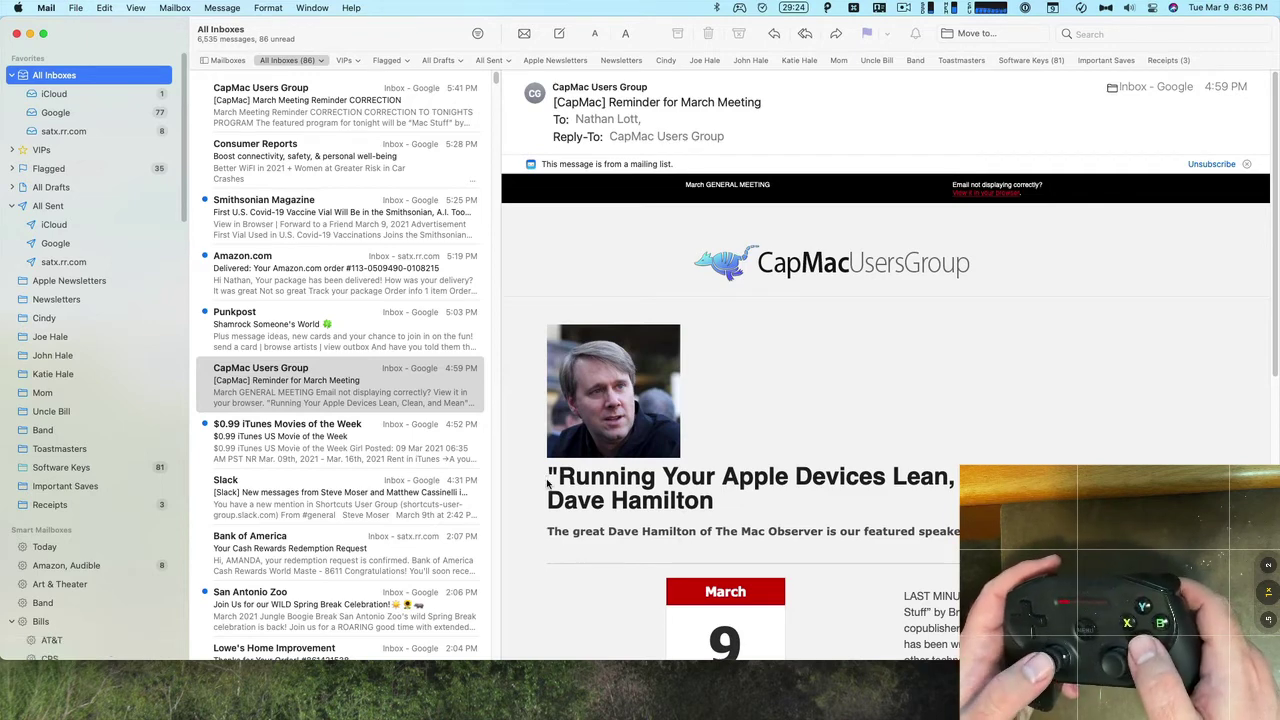
pyautogui.moveTo(547, 483); pyautogui.dragTo(778, 505)
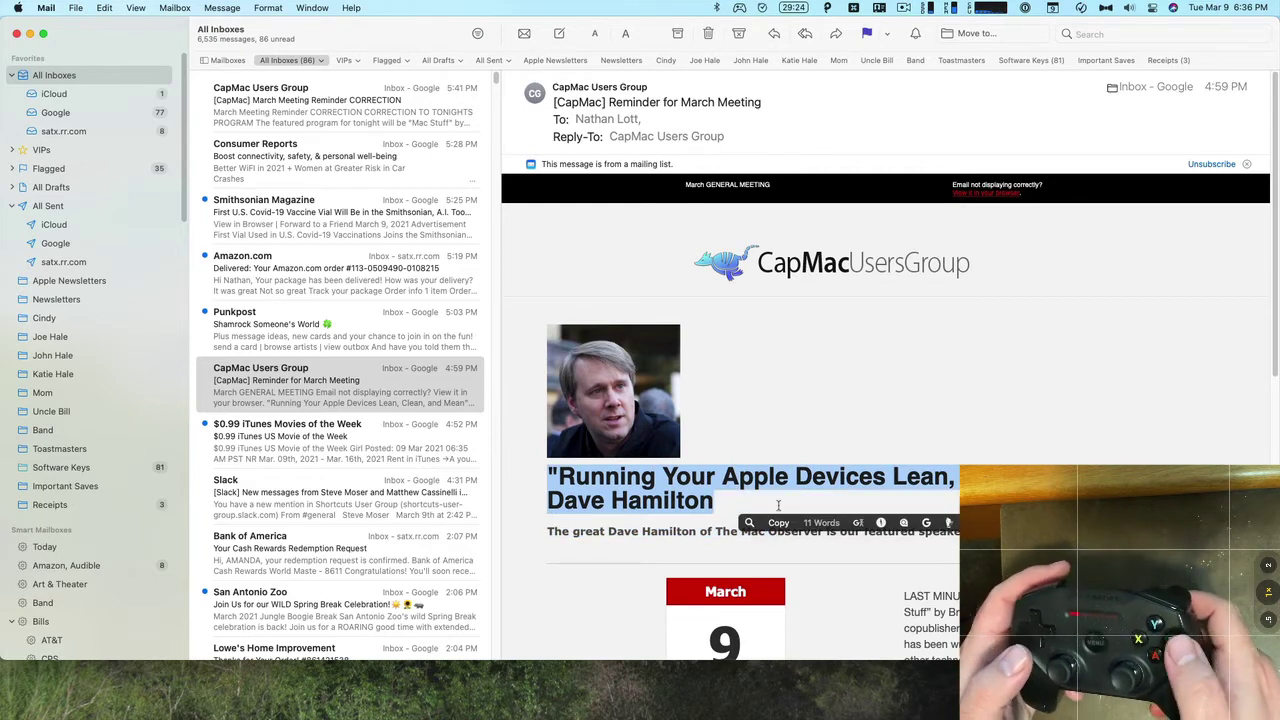
pyautogui.rightClick(778, 507)
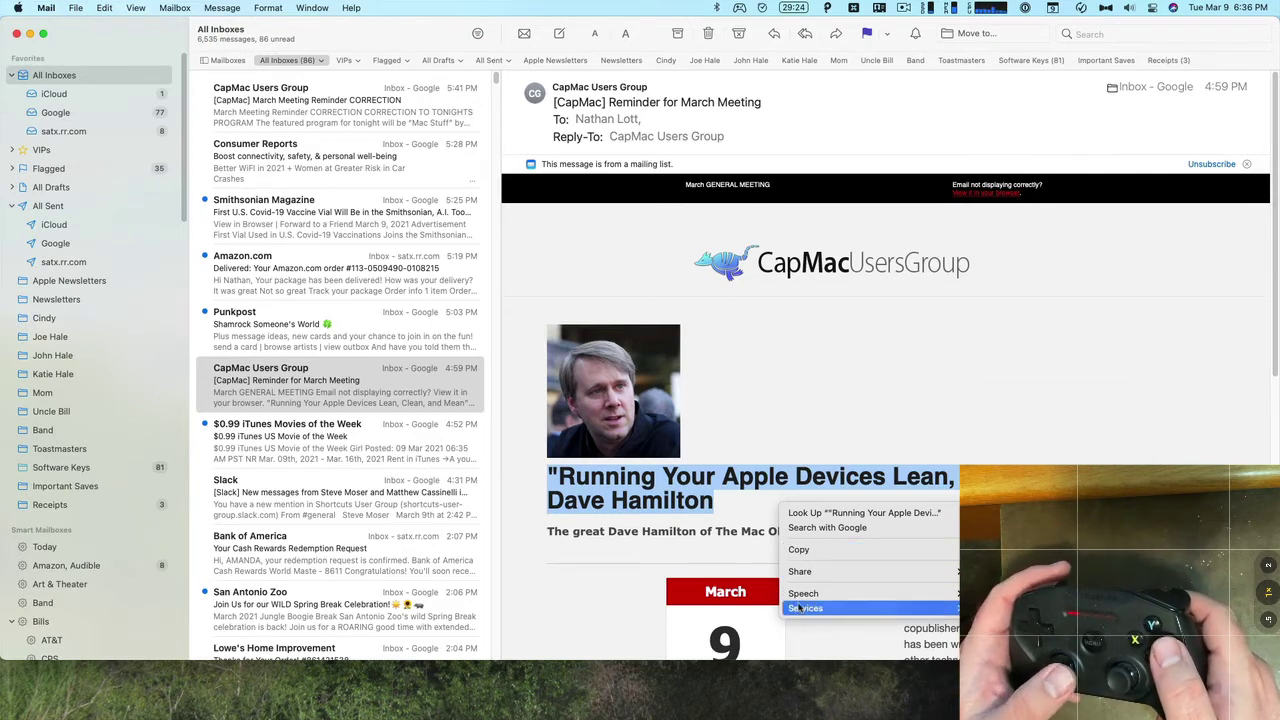
# Step: Dismiss the context menu and clear the headline text selection
pyautogui.moveTo(800, 607)
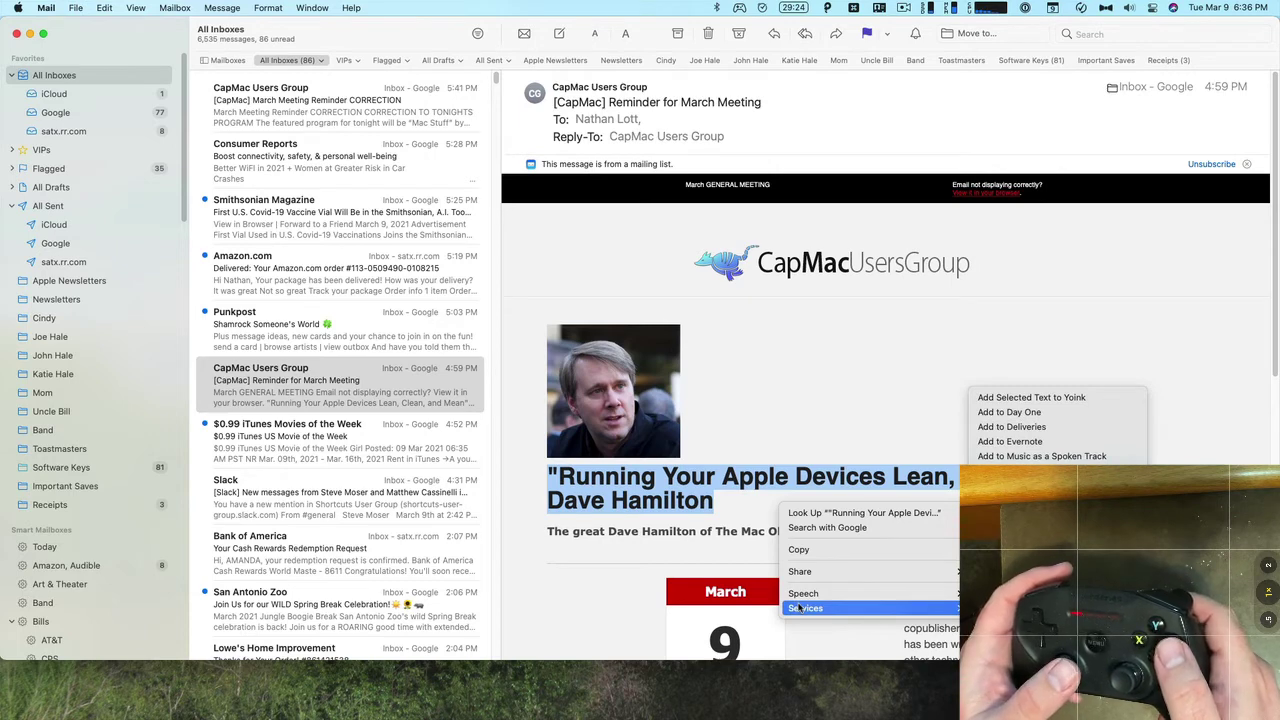
pyautogui.click(798, 438)
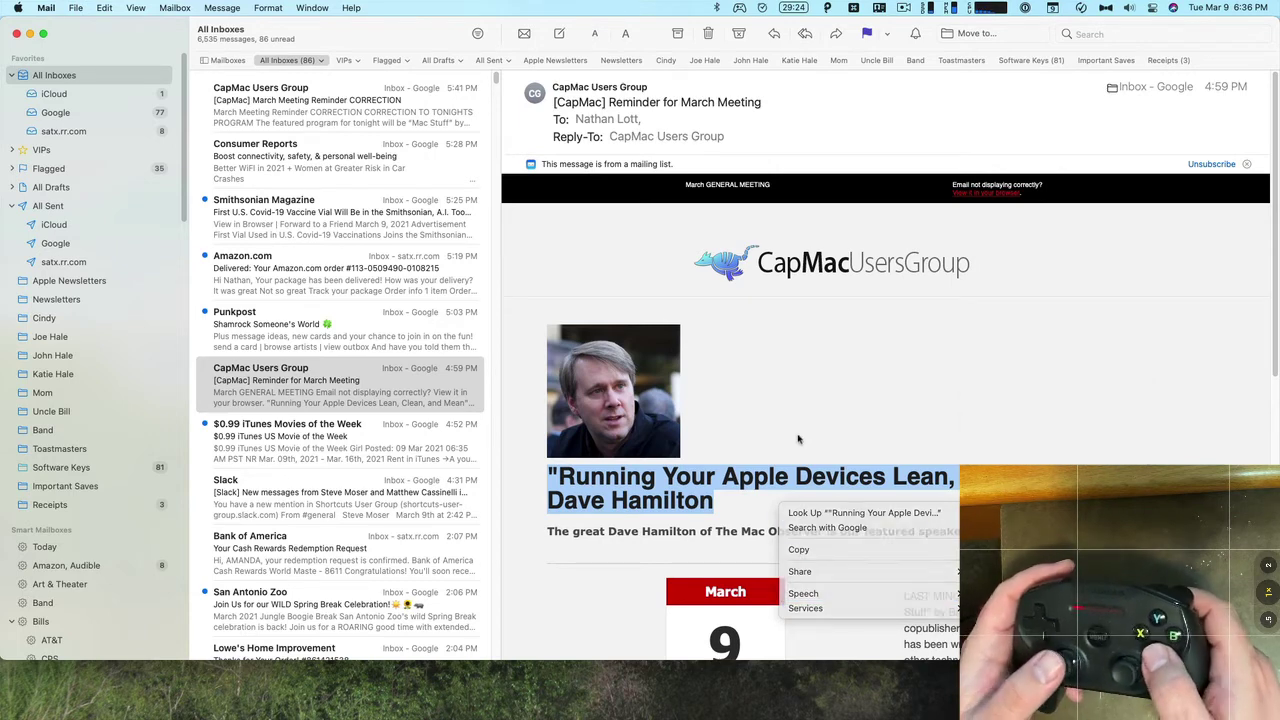
pyautogui.click(798, 438)
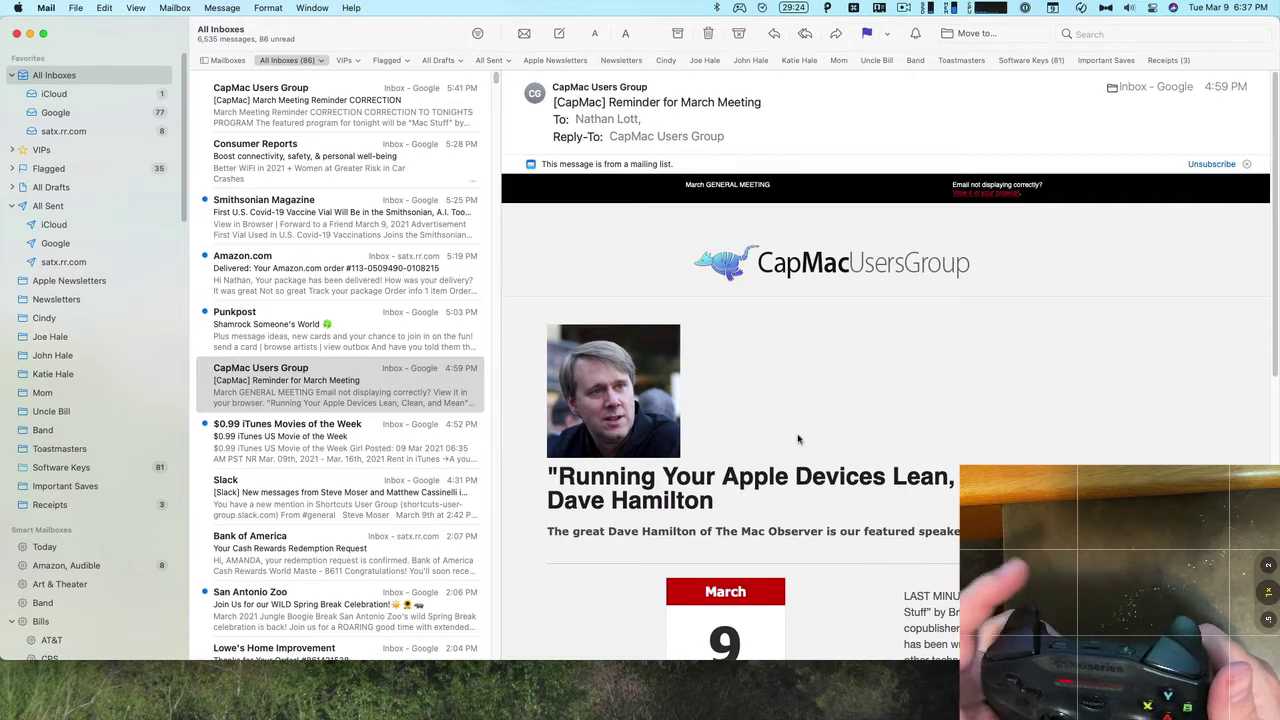
# Step: Toggle Show Desktop and Launchpad on and off, then quit Mail with ⌘Q
pyautogui.press('F11')
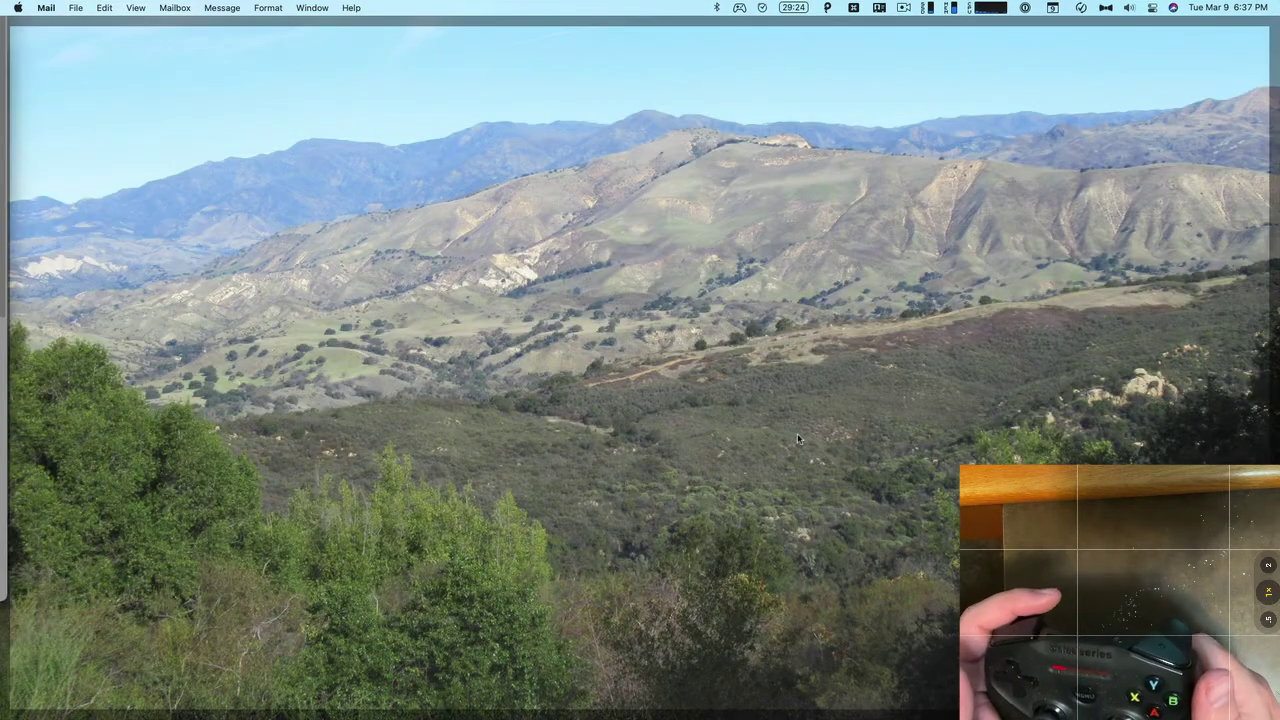
pyautogui.press('F11')
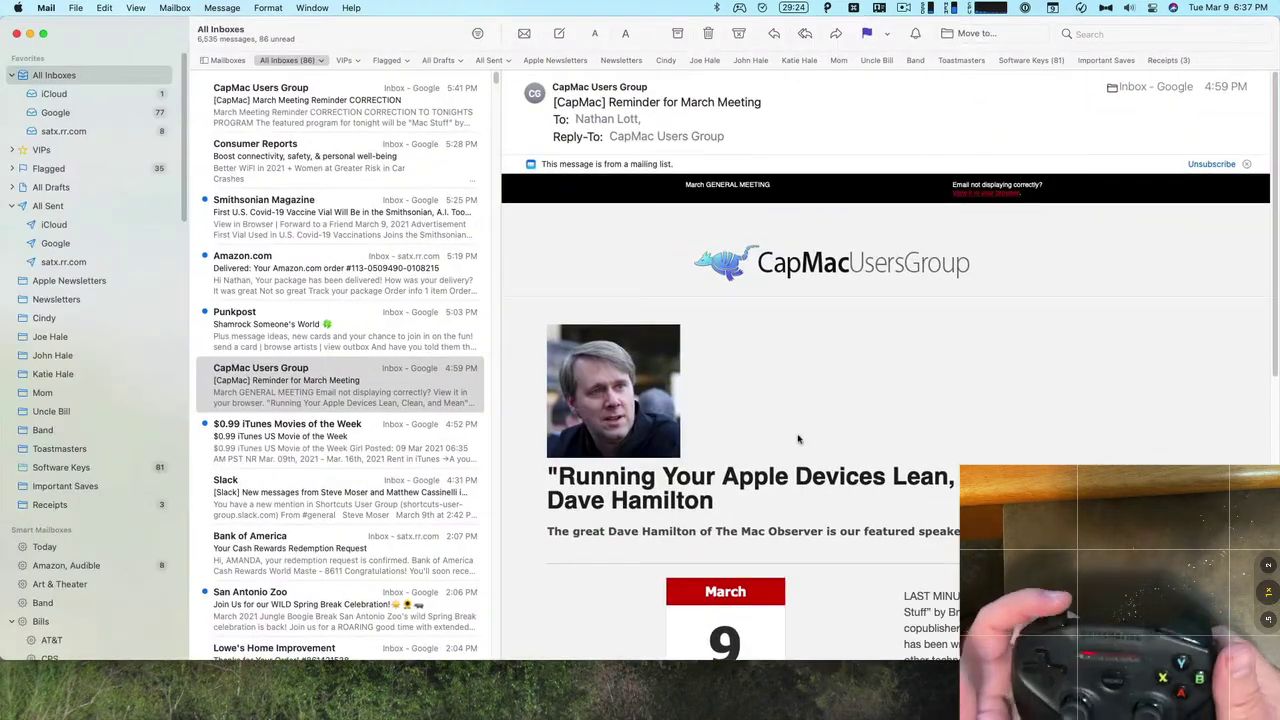
pyautogui.press('F4')
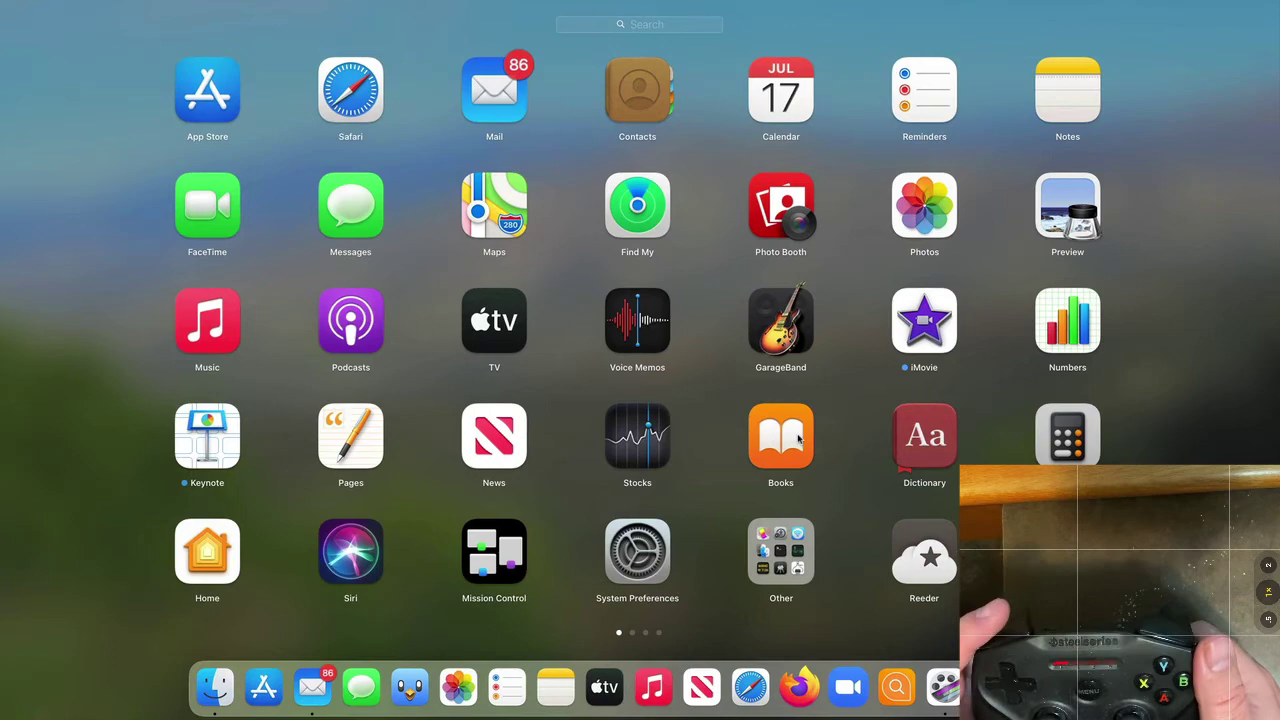
pyautogui.press('F4')
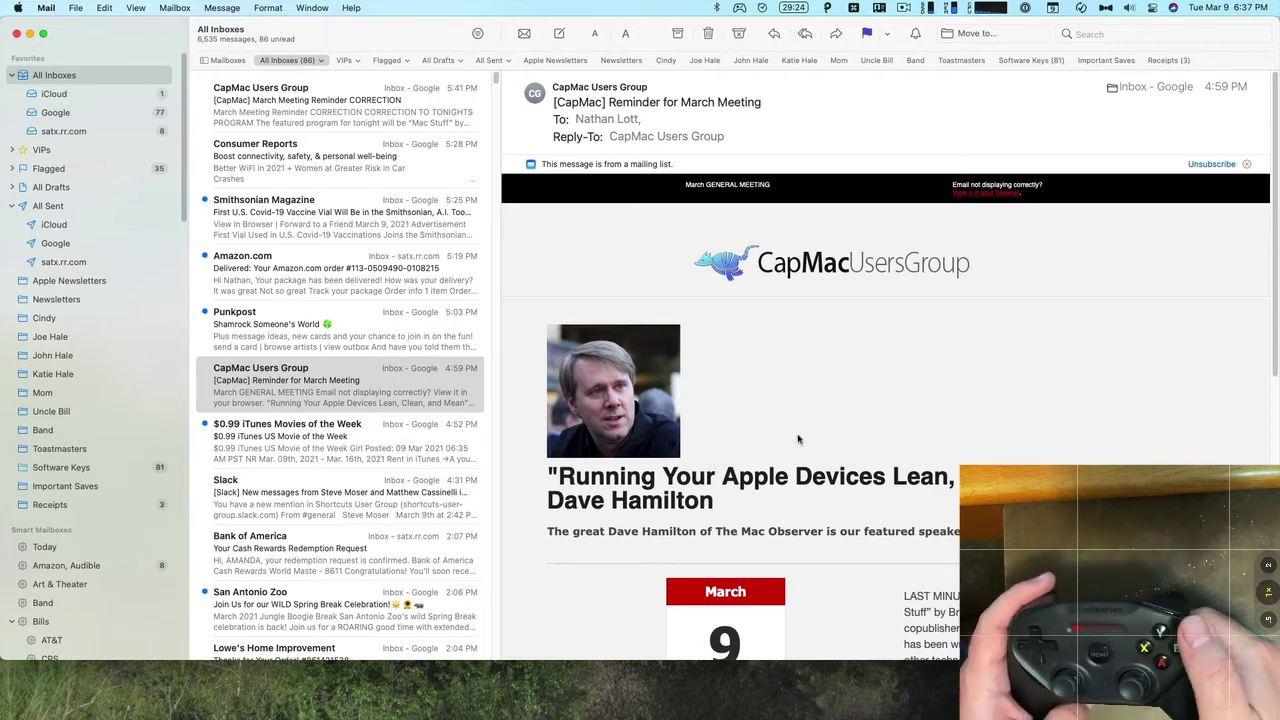
pyautogui.press('super+q')
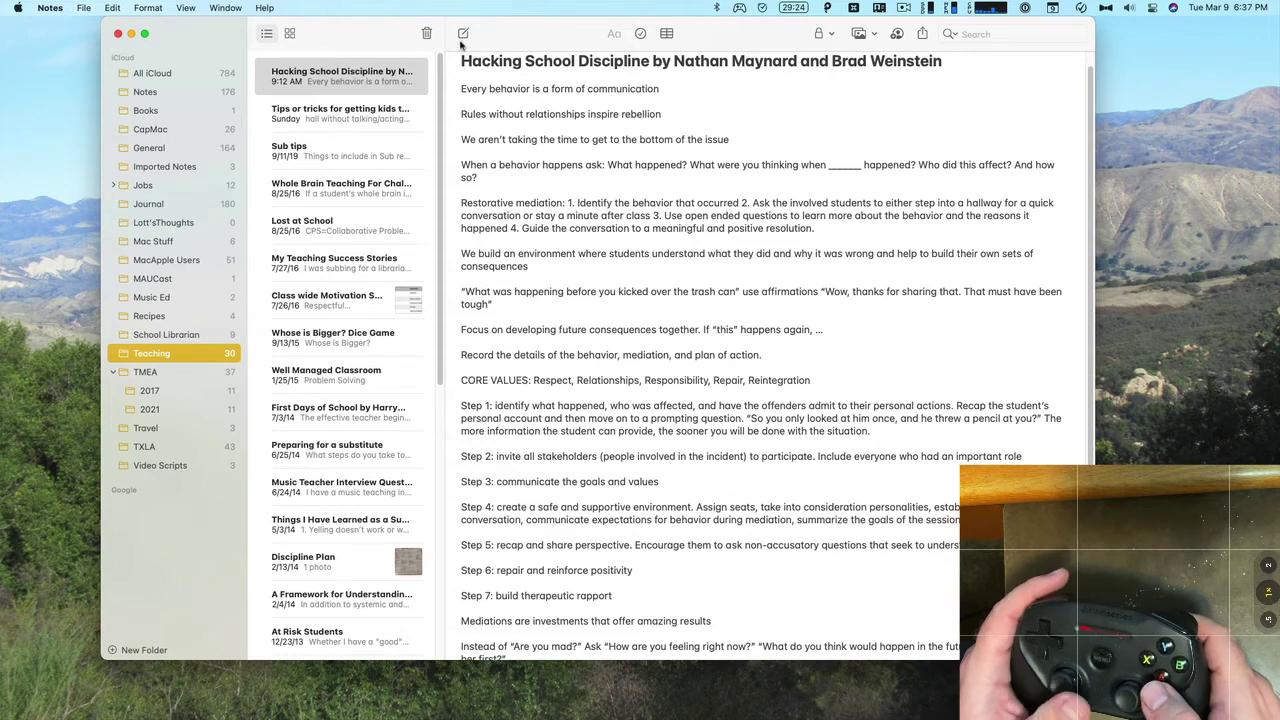
# Step: Add a new note in Teaching with two blank lines, then quit Notes with ⌘Q
pyautogui.click(462, 36)
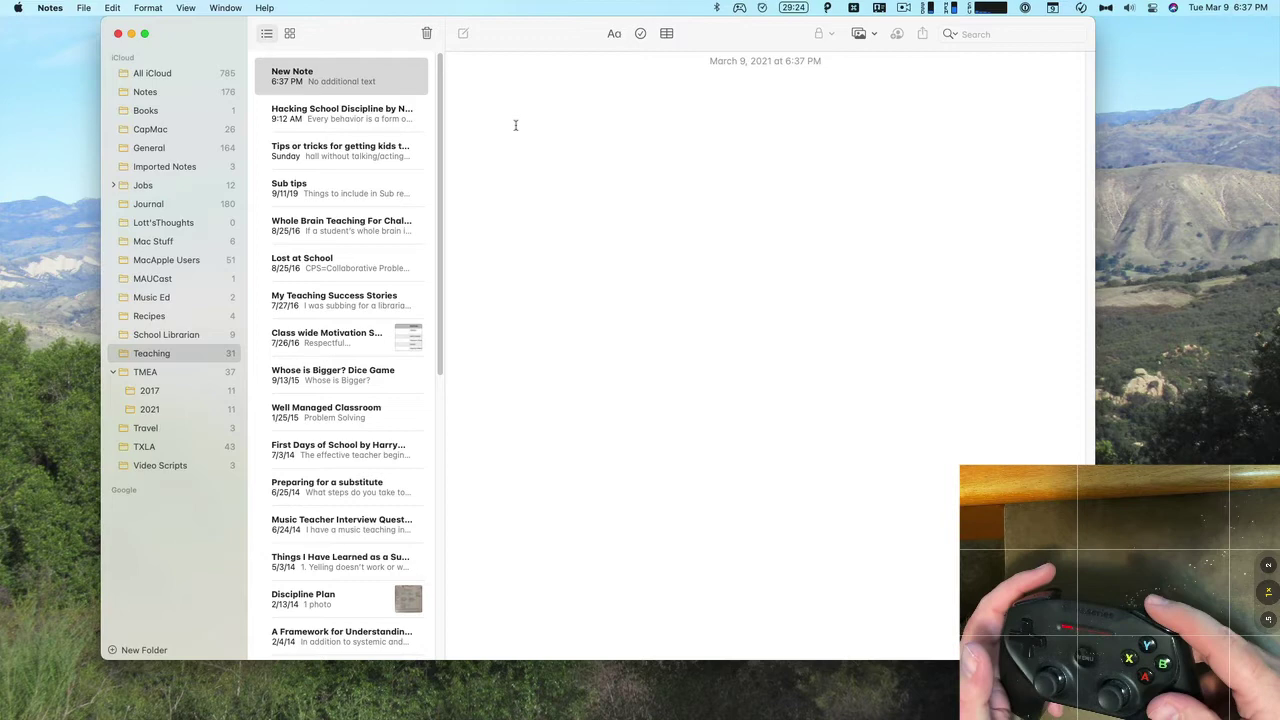
pyautogui.press('Return')
pyautogui.press('Return')
pyautogui.press('Return')
pyautogui.press('Return')
pyautogui.press('Return')
pyautogui.press('Return')
pyautogui.press('Return')
pyautogui.press('Return')
pyautogui.press('Return')
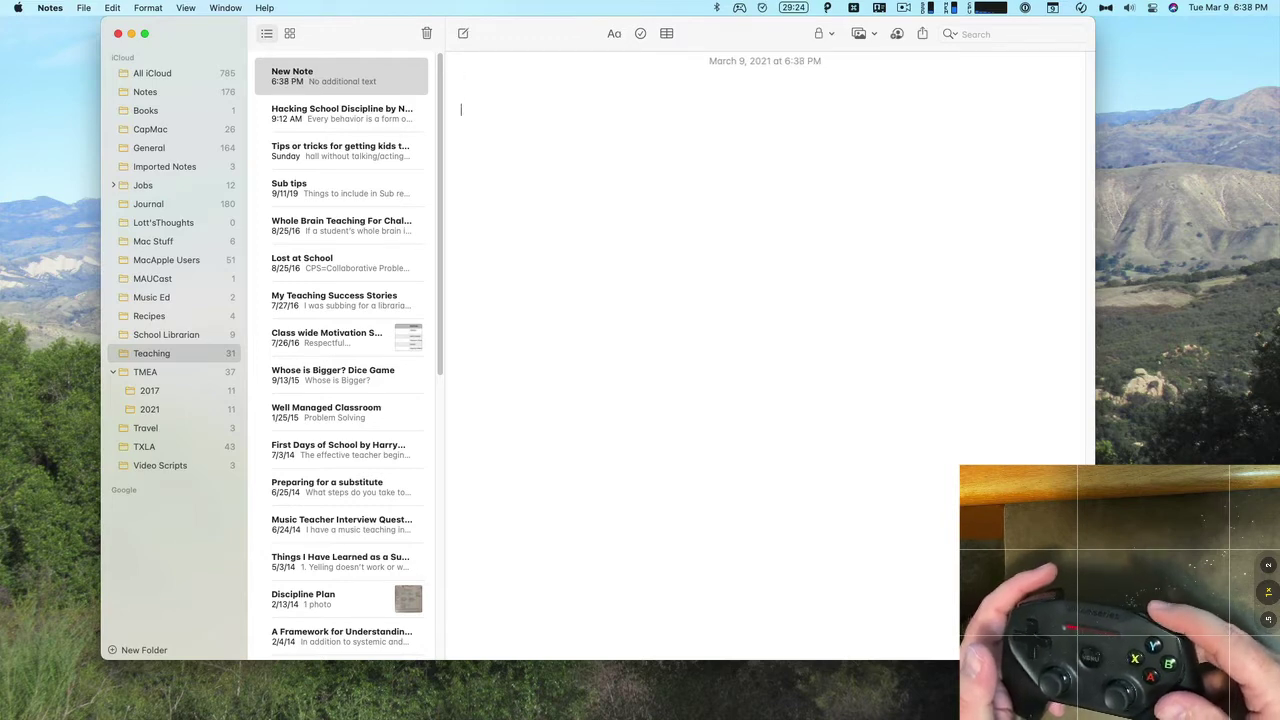
pyautogui.press('Return')
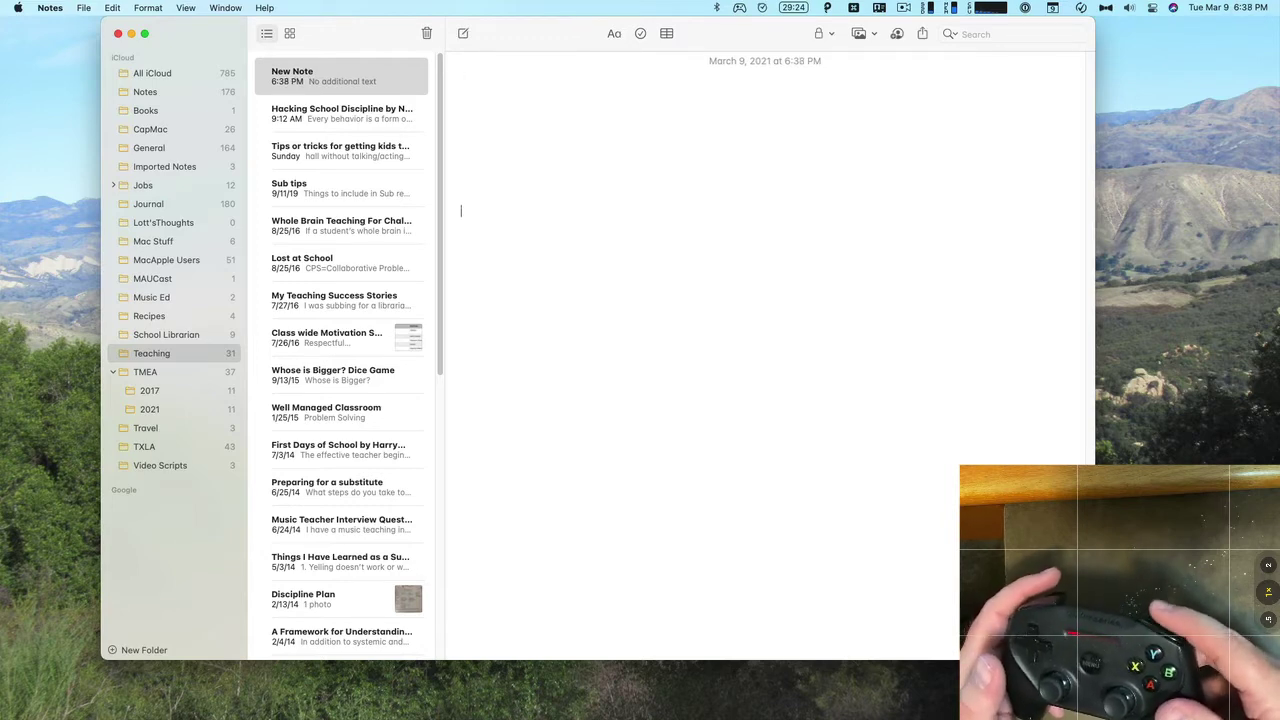
pyautogui.click(485, 83)
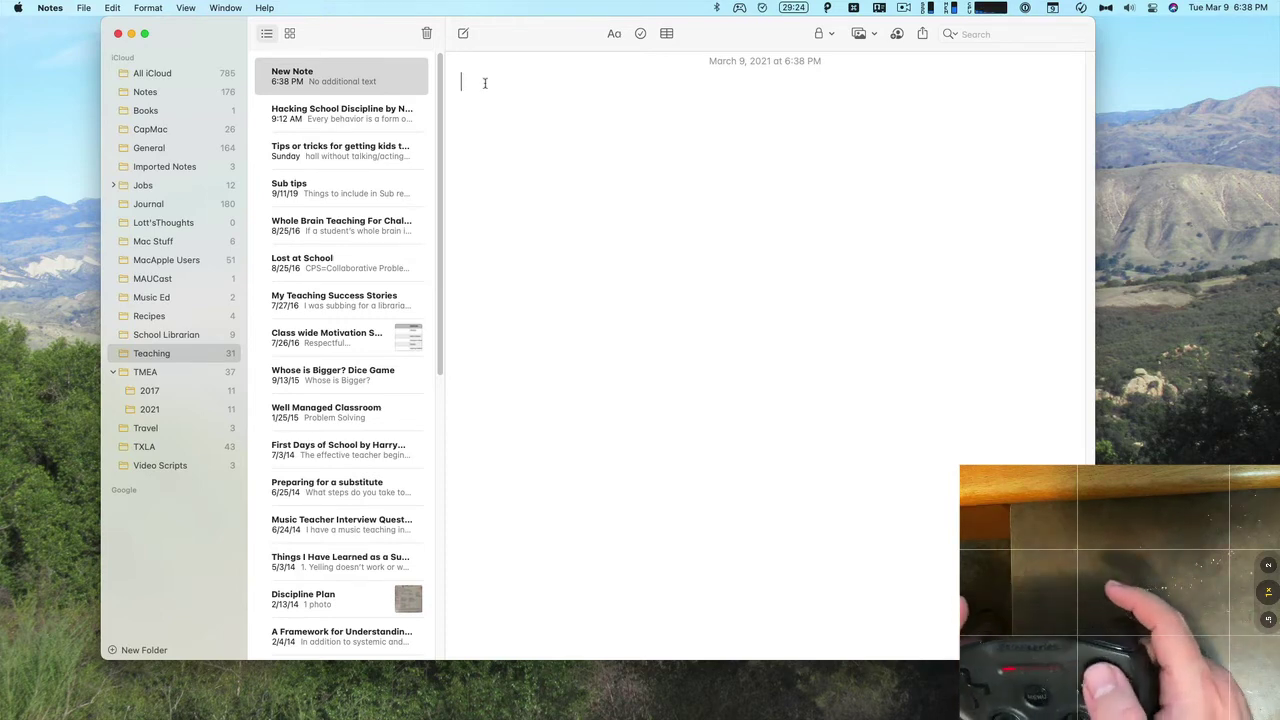
pyautogui.press('super+q')
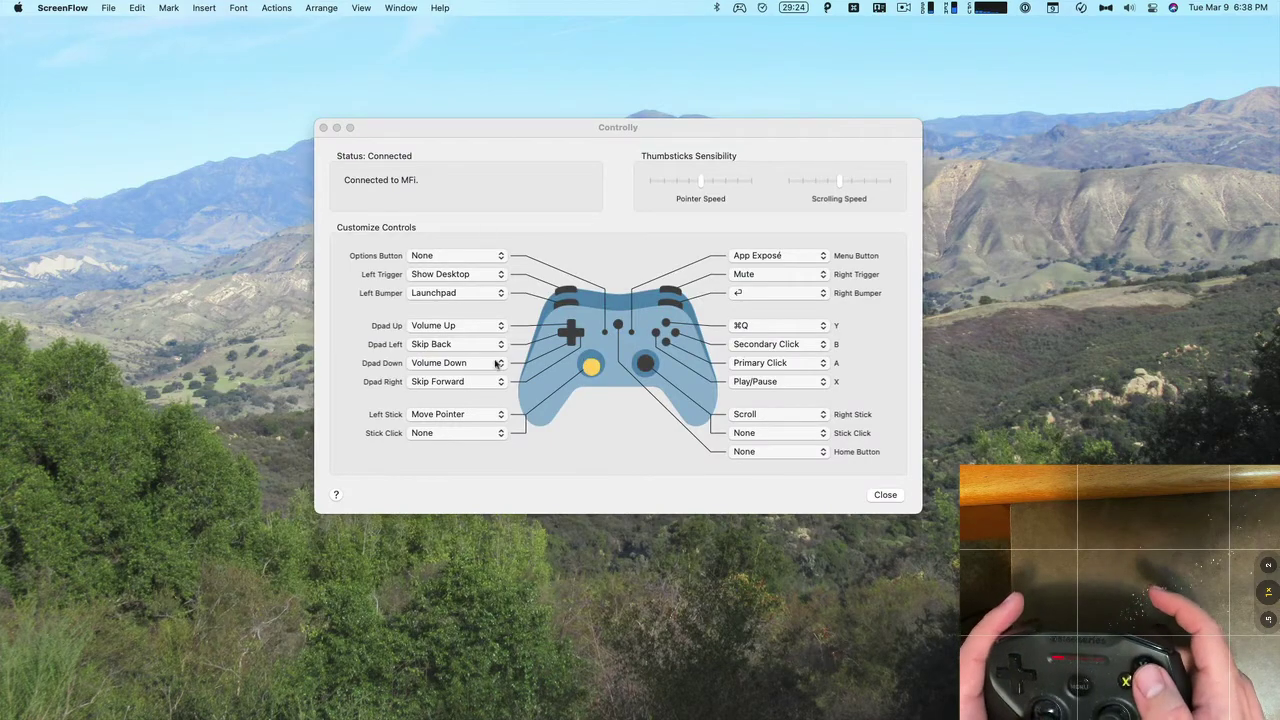
# Step: Play Cottage for Sale, skip forward and back, pause, then quit Music with ⌘Q
pyautogui.press('super+q')
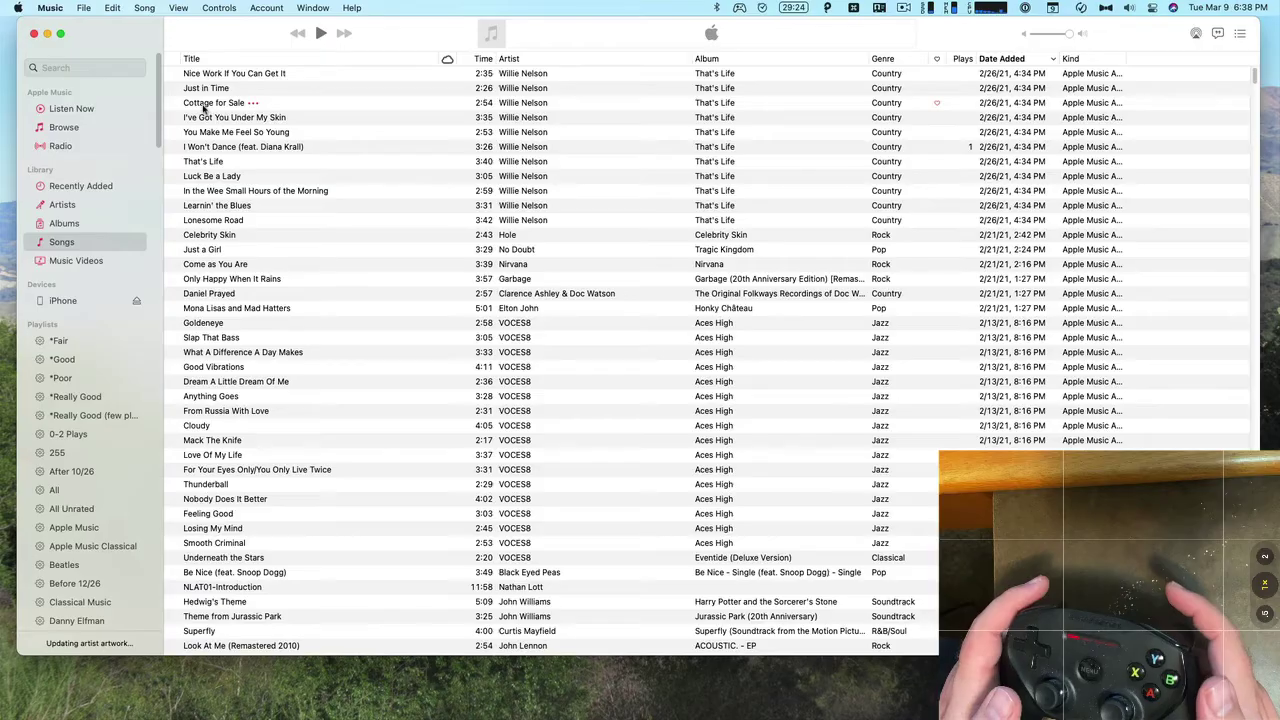
pyautogui.doubleClick(203, 104)
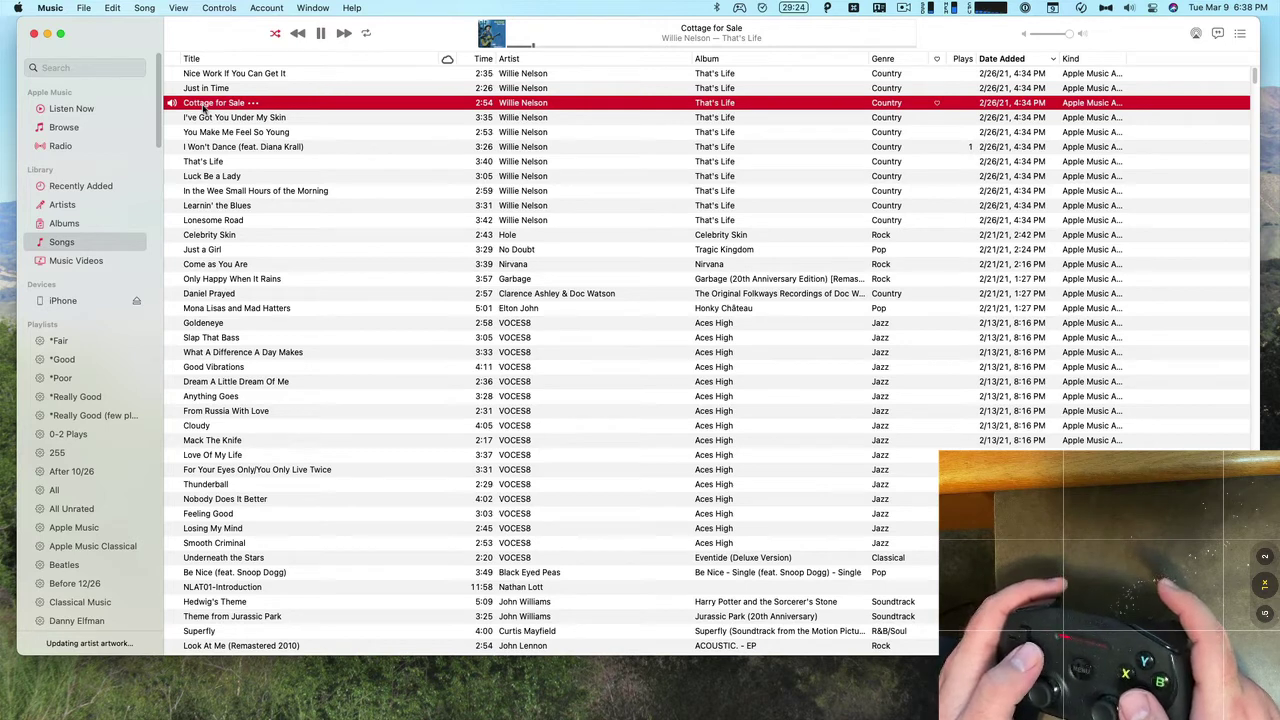
pyautogui.press('super+Right')
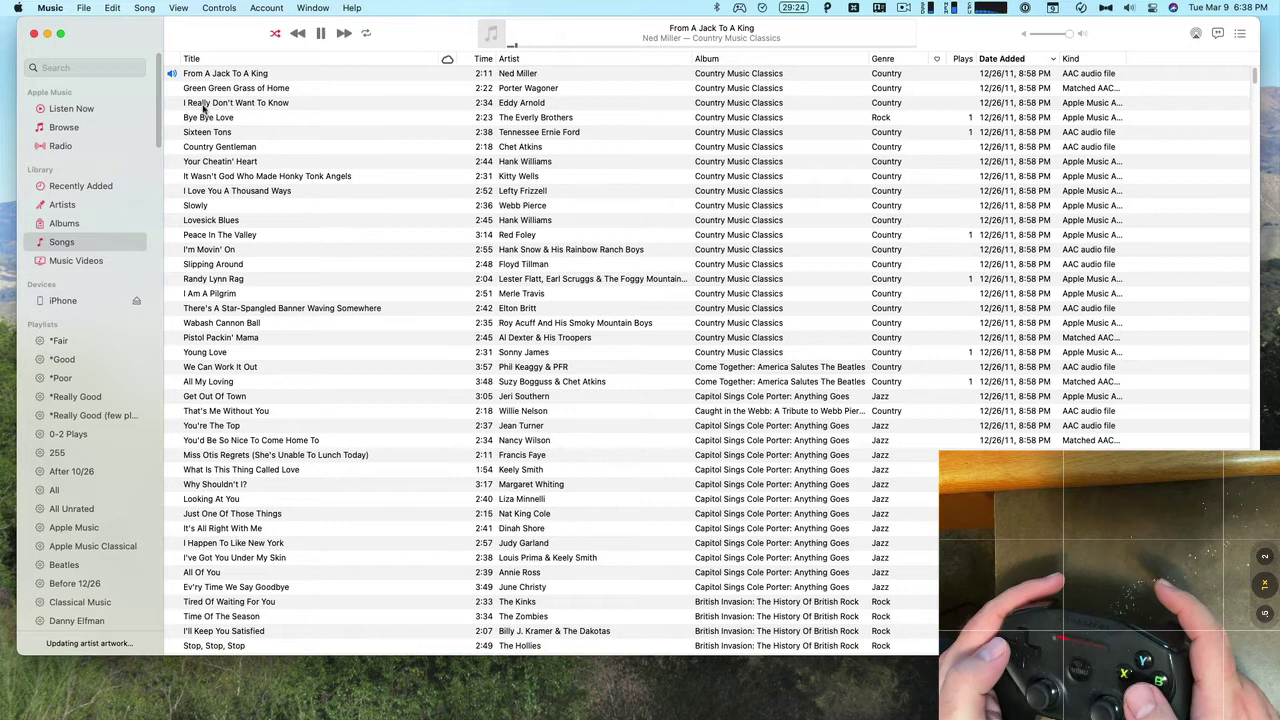
pyautogui.press('super+Left')
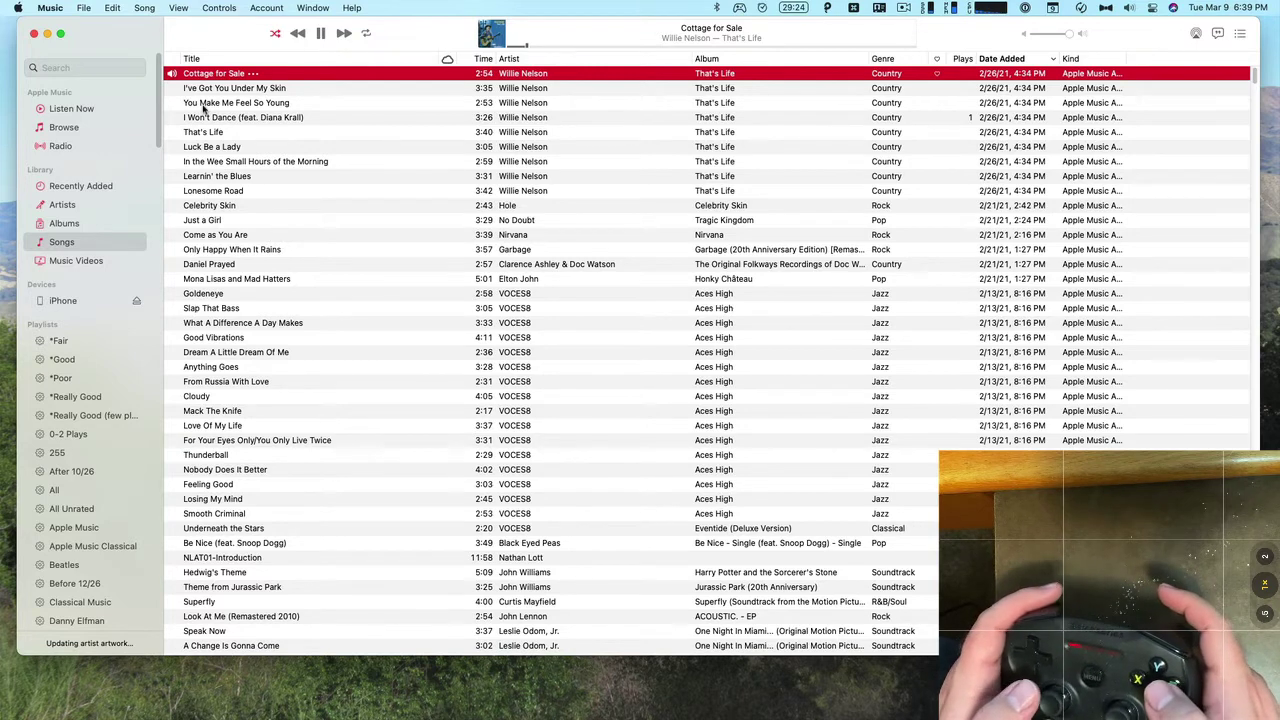
pyautogui.press('space')
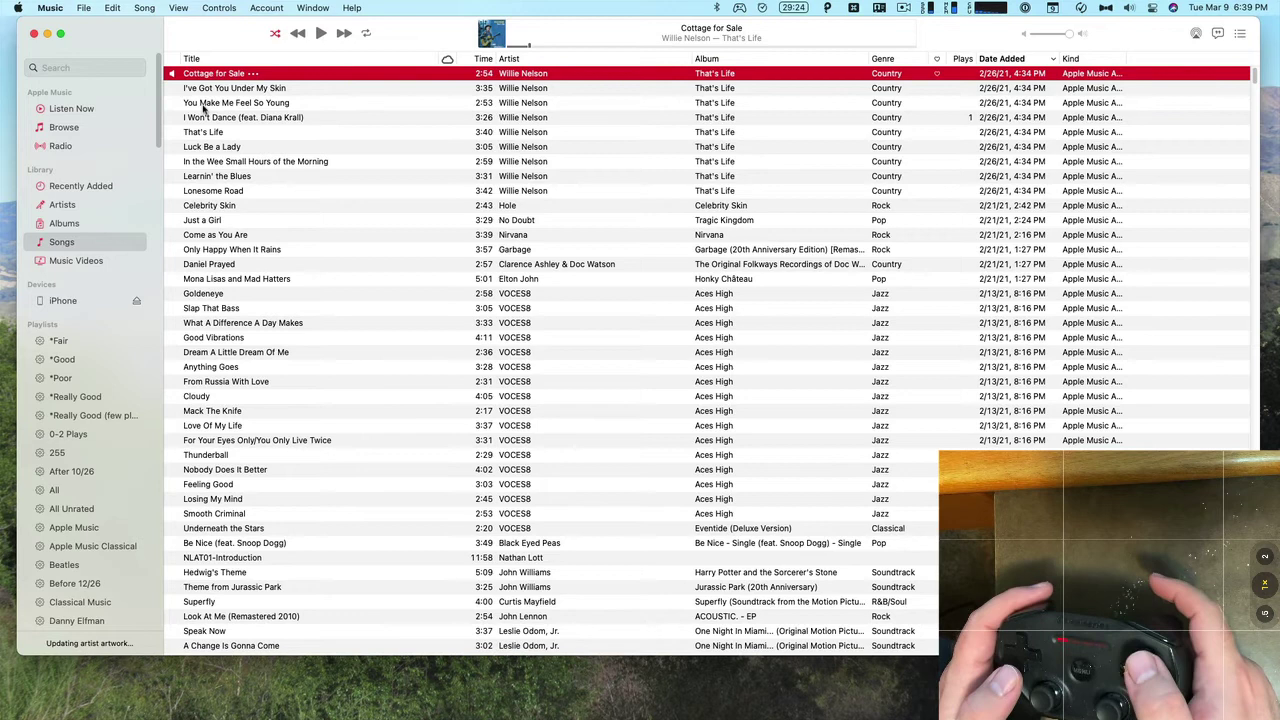
pyautogui.press('super+q')
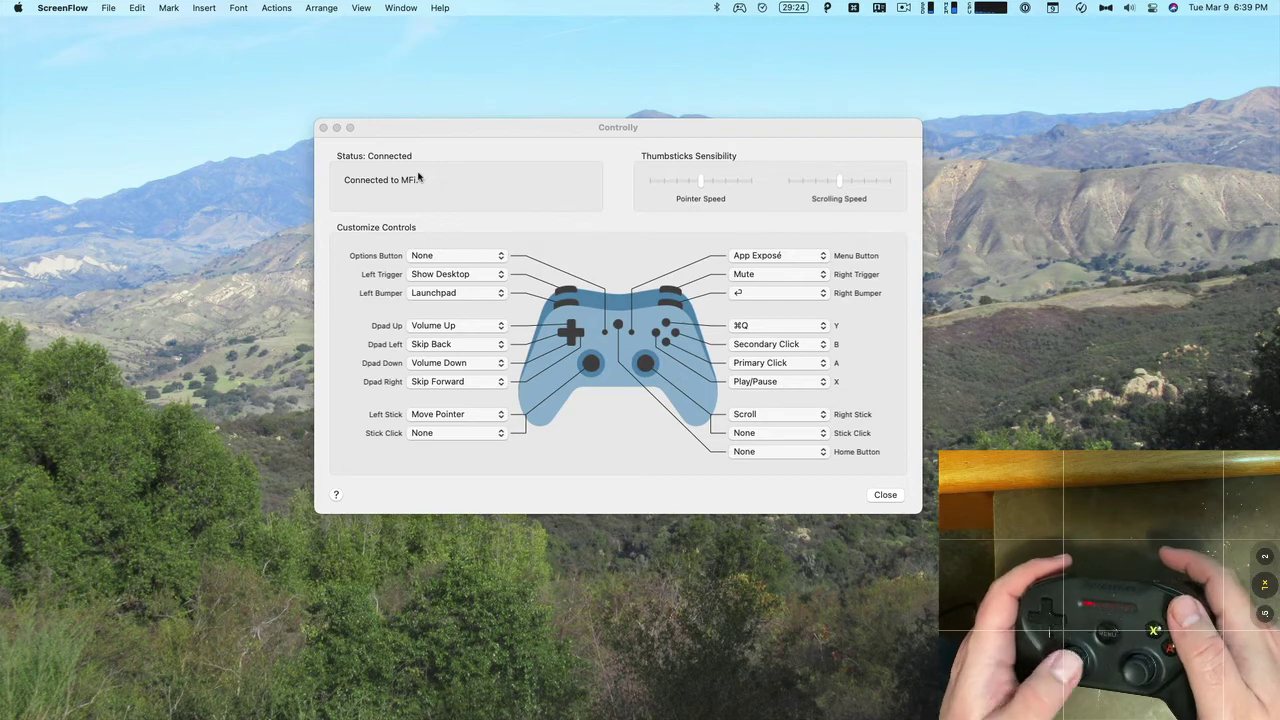
# Step: Bring Controlly's mappings window to the front and close it with its Close button
pyautogui.click(877, 498)
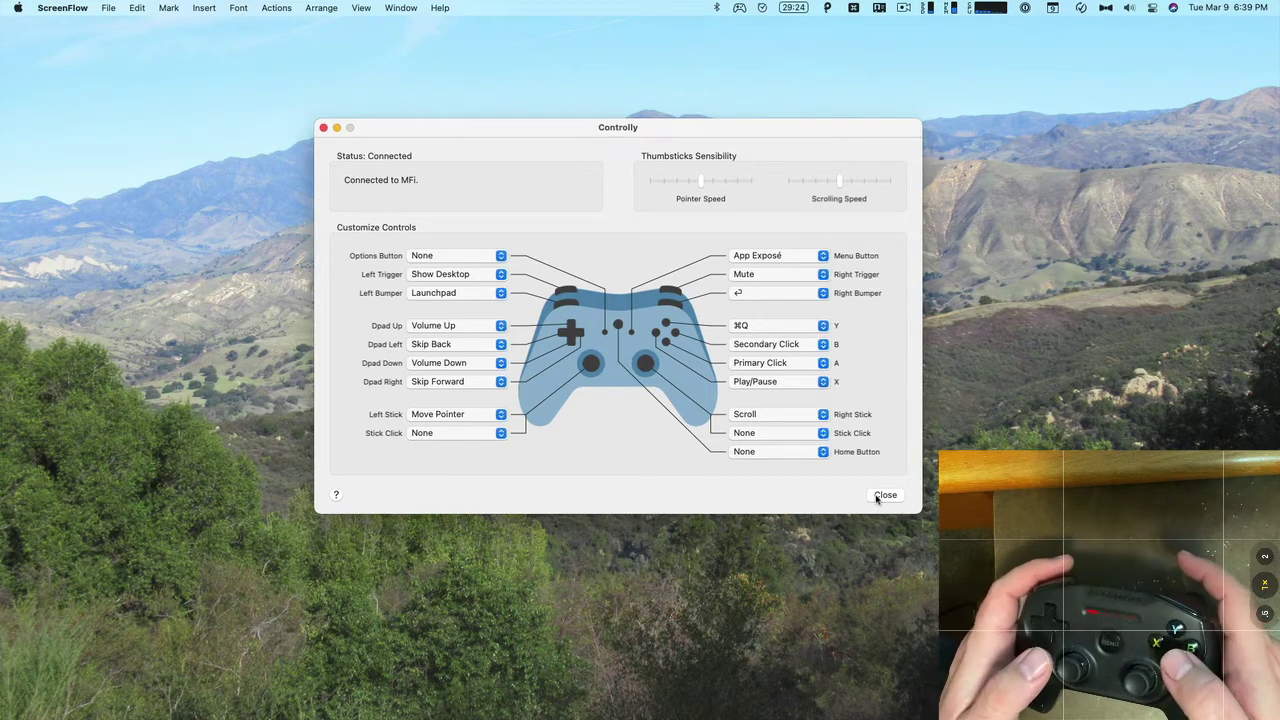
pyautogui.click(877, 497)
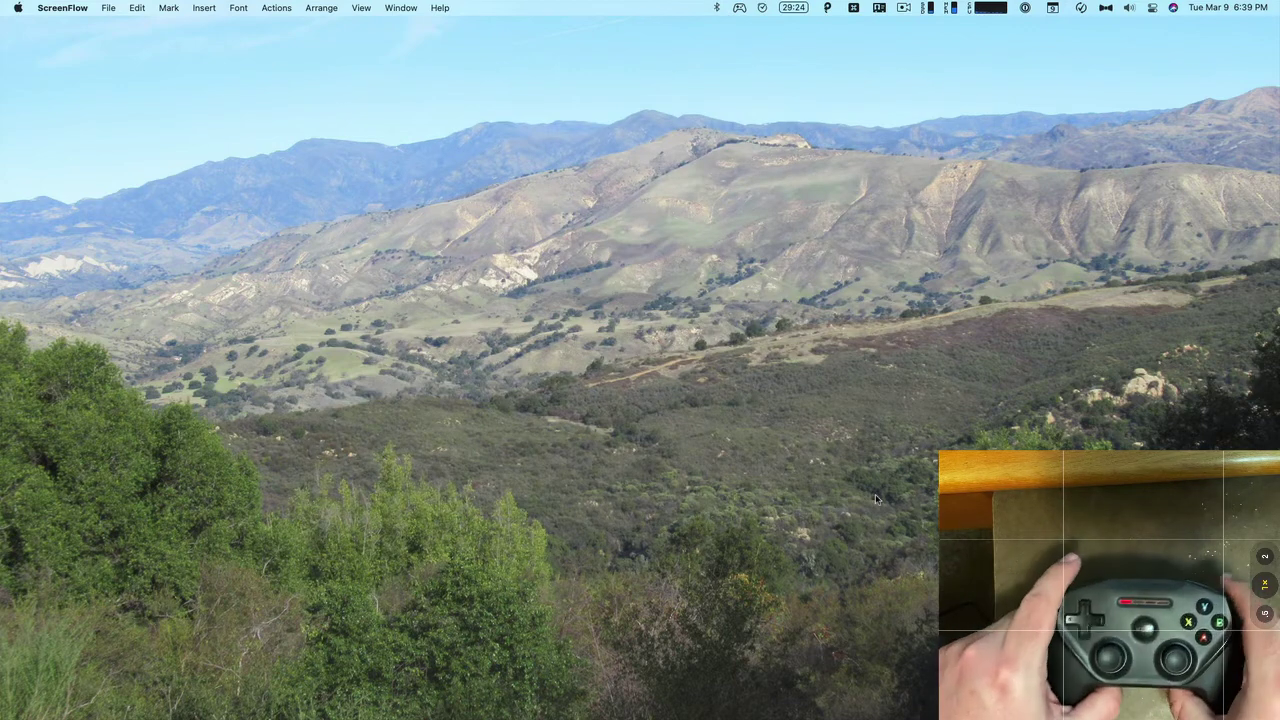